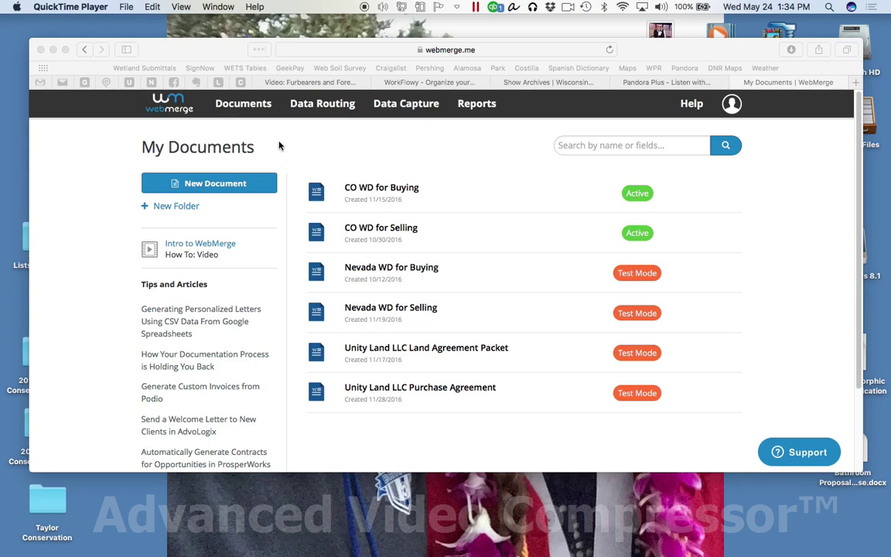
# Open the CO WD for Selling document from the WebMerge documents list
pyautogui.click(230, 101)
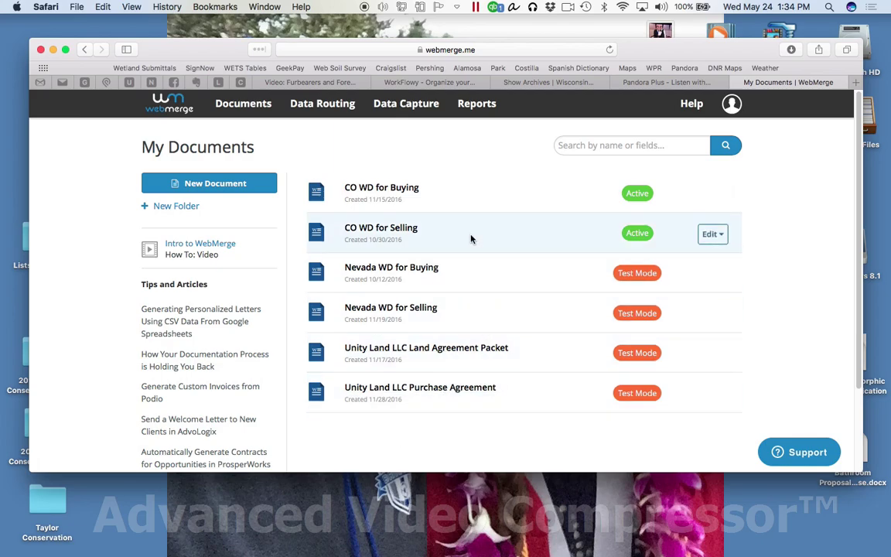
pyautogui.click(390, 233)
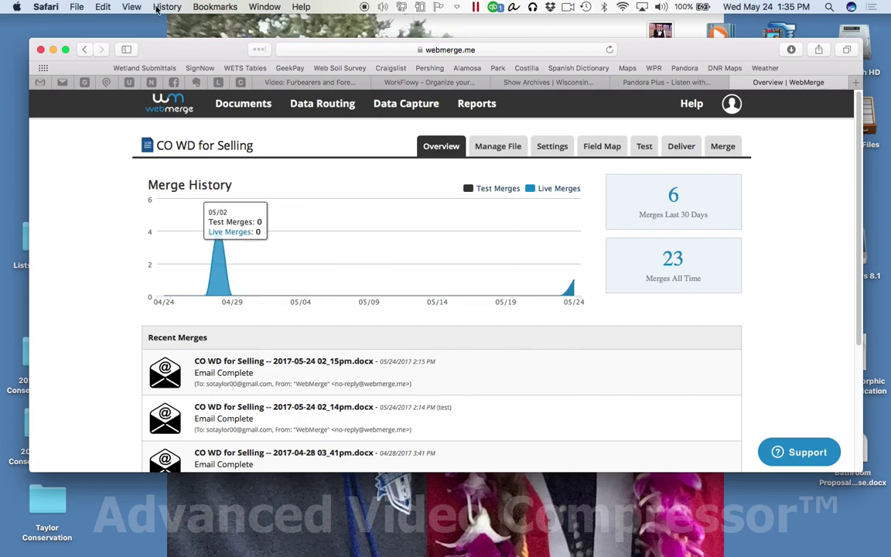
# Switch to Evernote and review the note on creating documents from Podio items with WebMerge, including its webhook setup section
pyautogui.click(197, 83)
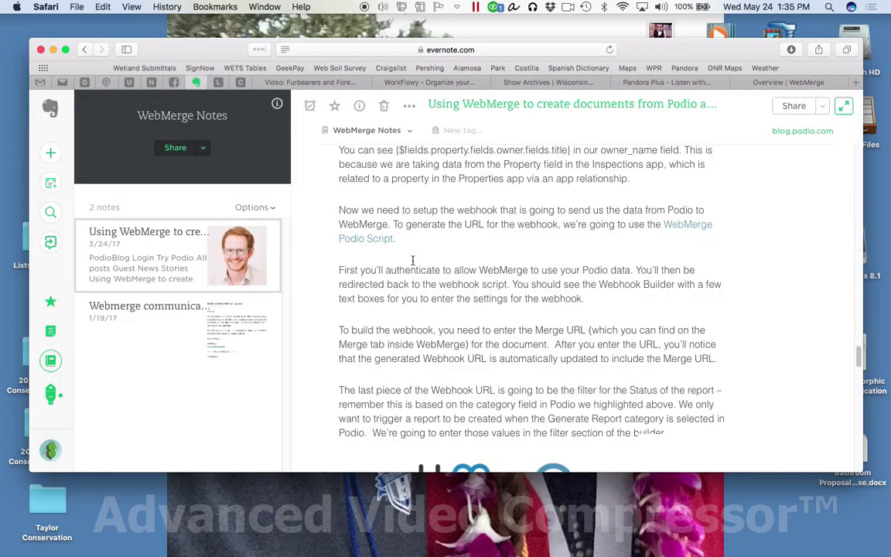
pyautogui.scroll(10, 418, 272)
pyautogui.scroll(10, 418, 273)
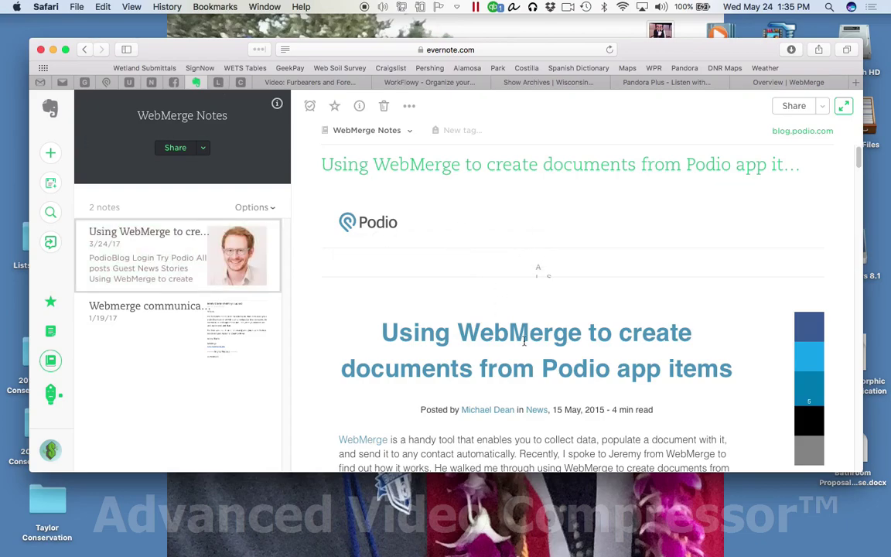
pyautogui.scroll(-15, 524, 341)
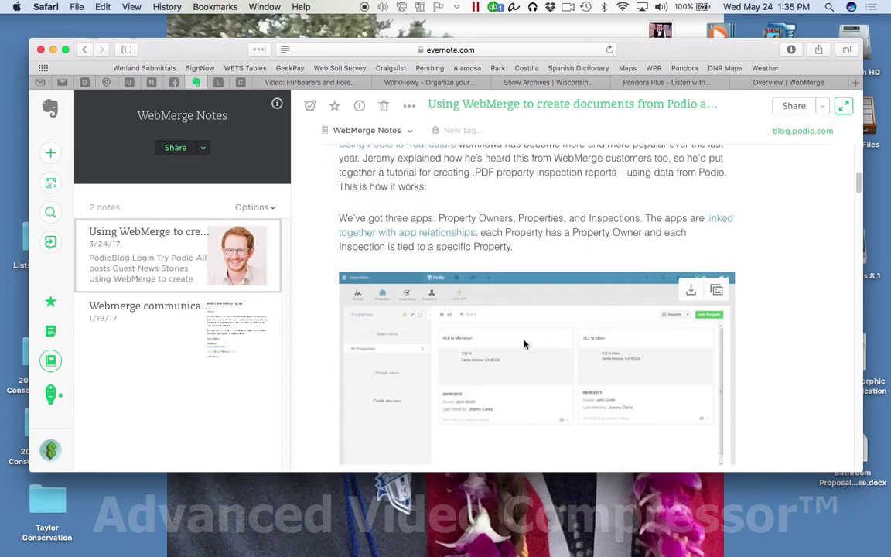
pyautogui.scroll(-15, 523, 344)
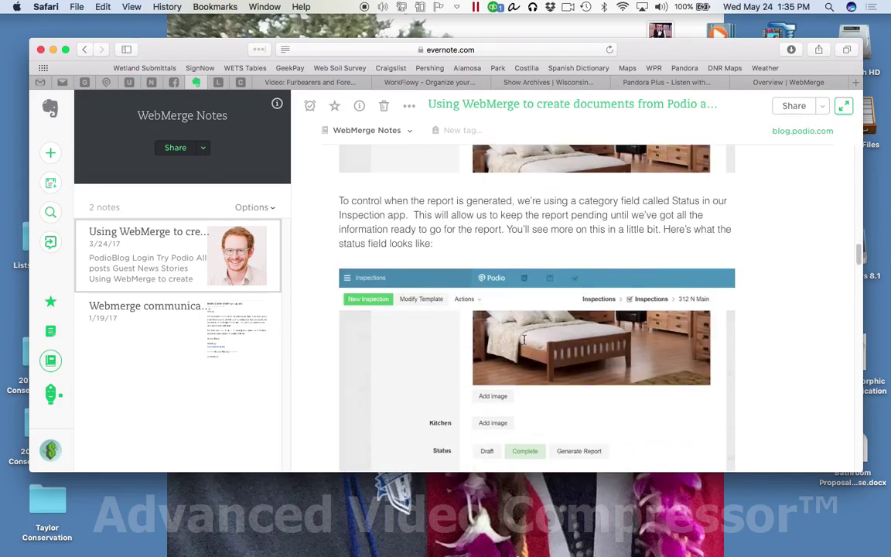
pyautogui.scroll(-10, 526, 343)
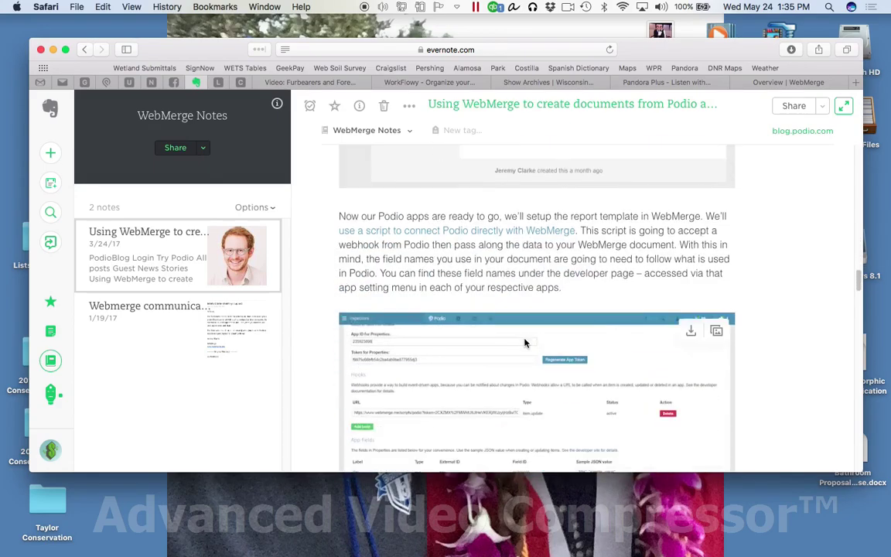
pyautogui.scroll(-15, 524, 339)
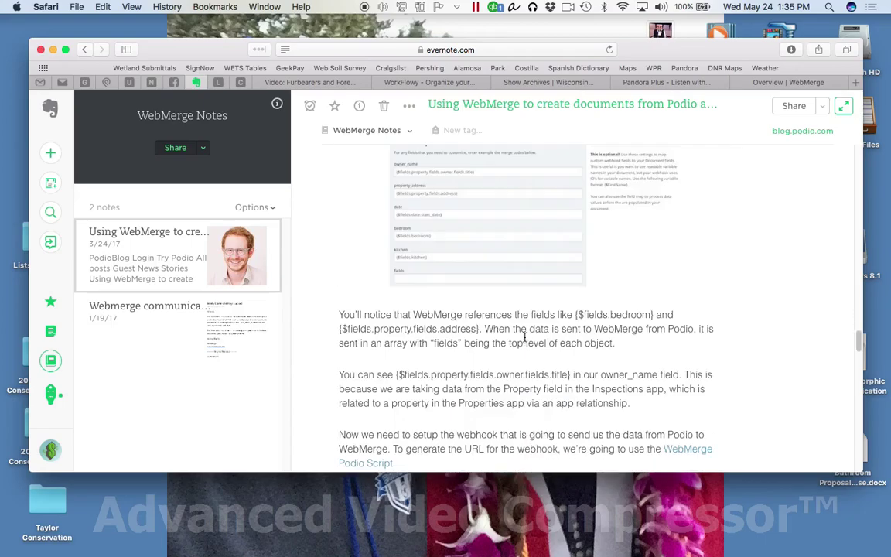
pyautogui.scroll(-1, 524, 337)
pyautogui.scroll(3, 525, 337)
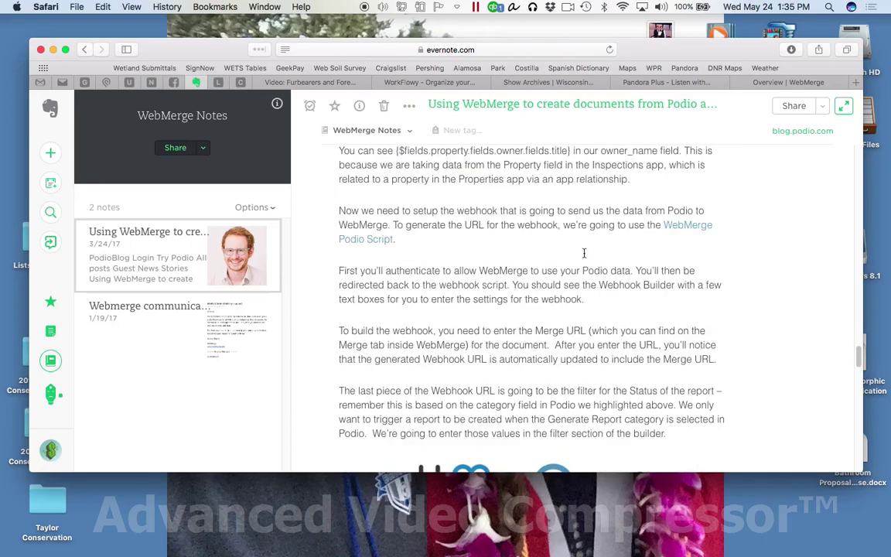
# Open the WebMerge Podio Script linked in the note with a Podio login, and place its browser tab last
pyautogui.moveTo(700, 231)
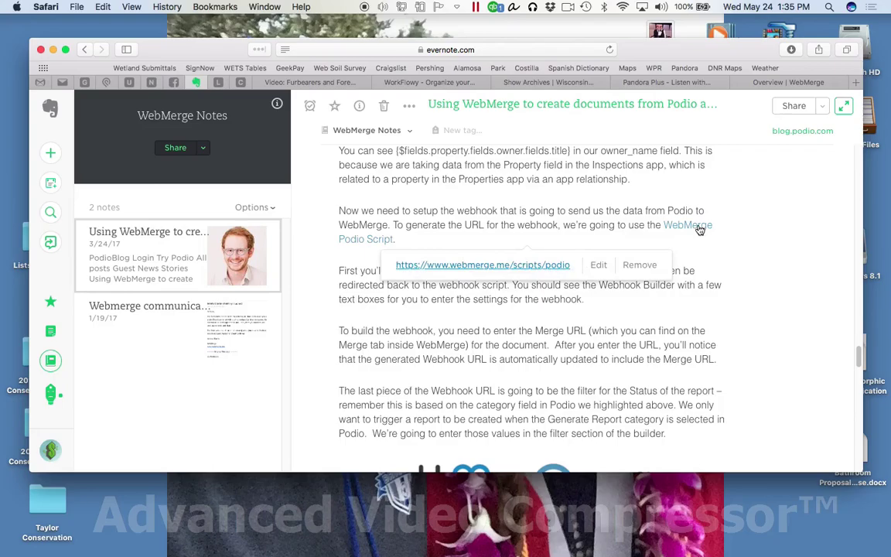
pyautogui.click(699, 227)
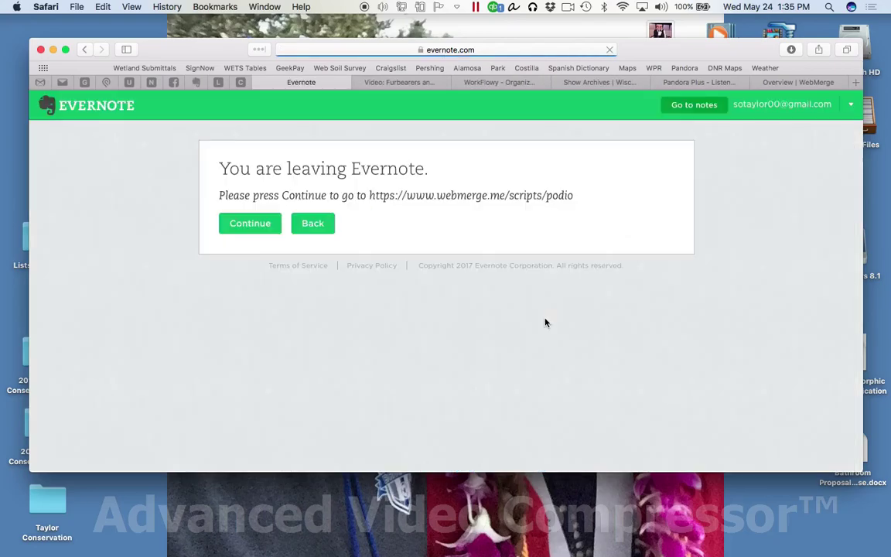
pyautogui.click(252, 224)
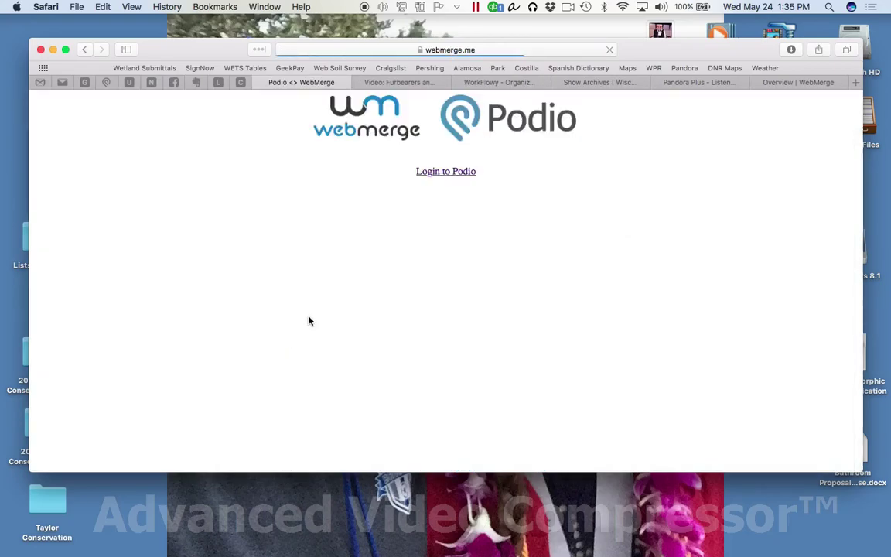
pyautogui.click(451, 177)
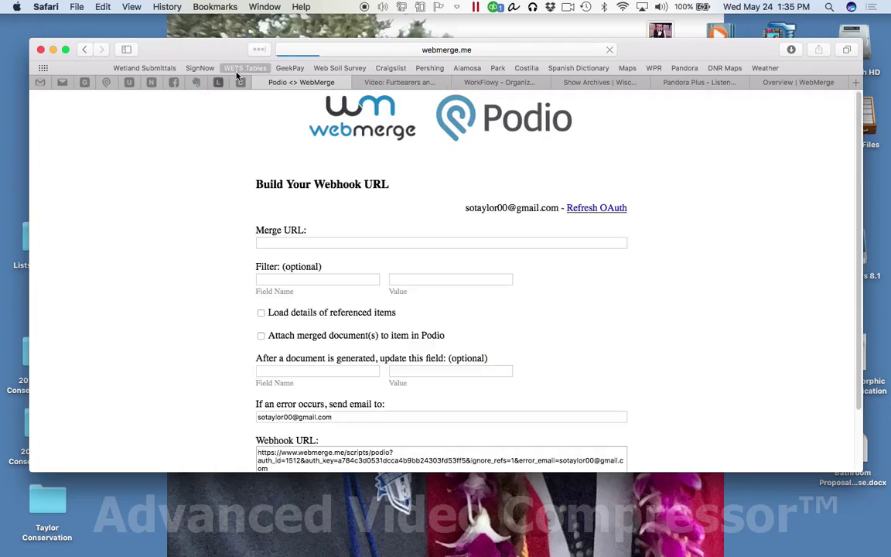
pyautogui.moveTo(281, 85); pyautogui.dragTo(797, 82)
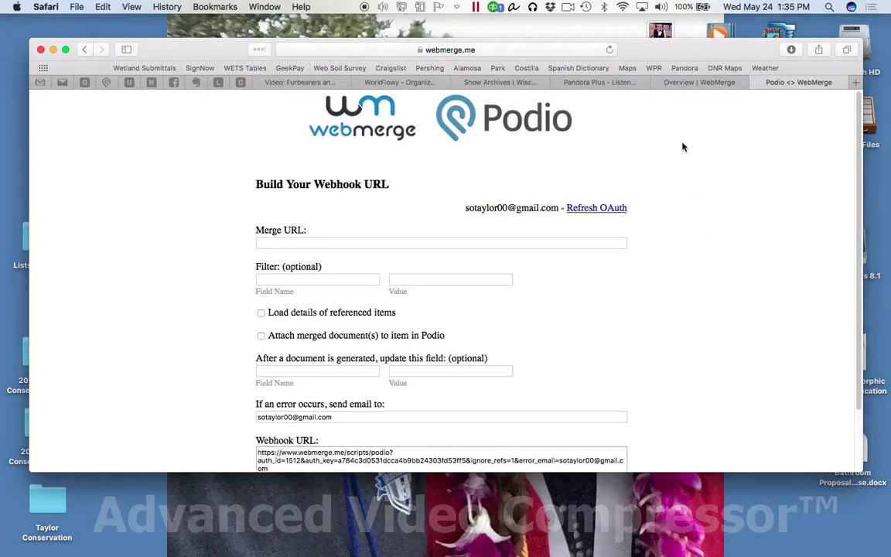
# Copy the Merge URL of the CO WD for Selling document into the Merge URL field of the Podio webhook builder
pyautogui.click(697, 82)
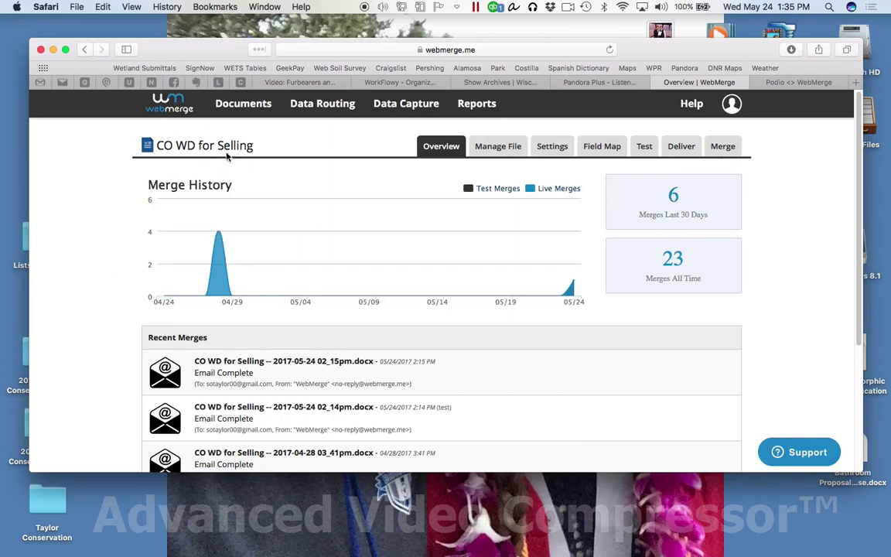
pyautogui.click(723, 146)
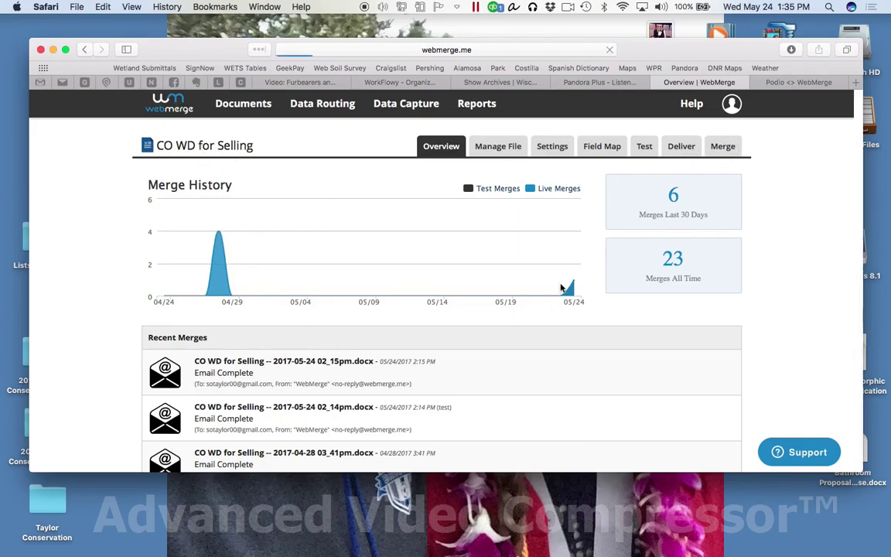
pyautogui.scroll(-5, 483, 304)
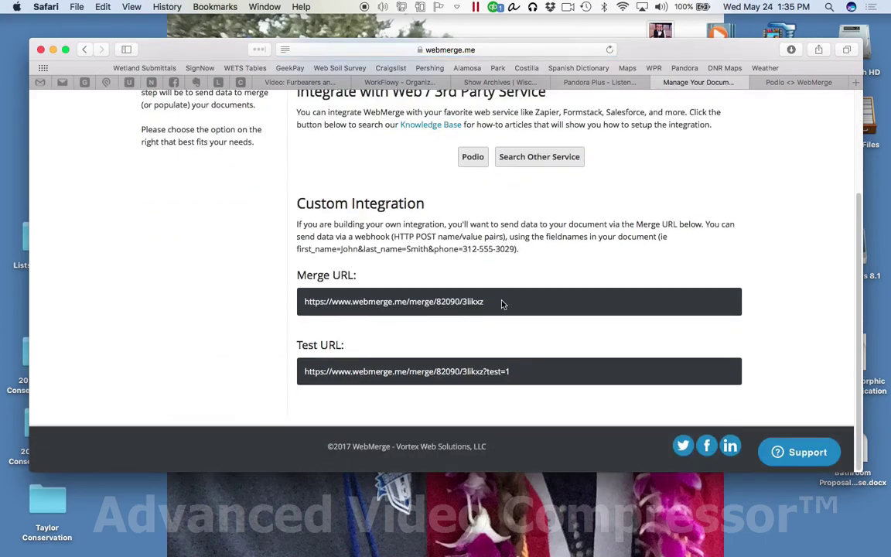
pyautogui.moveTo(493, 304); pyautogui.dragTo(232, 303)
pyautogui.press('super+c')
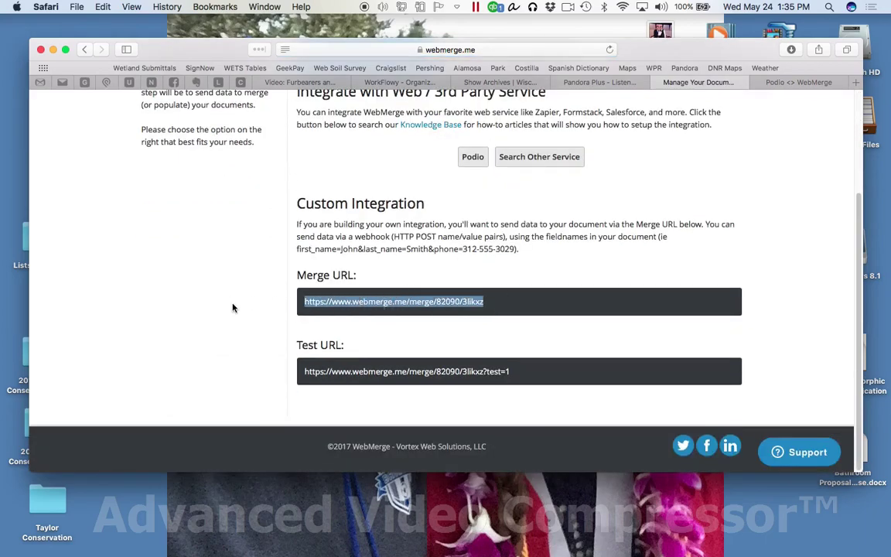
pyautogui.click(797, 82)
pyautogui.click(313, 239)
pyautogui.press('super+v')
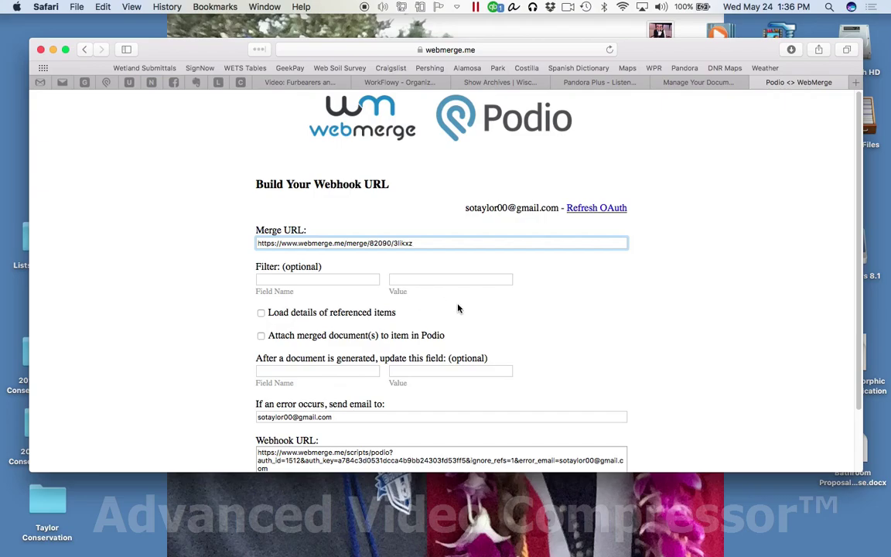
# Switch to Podio and examine the Land Agreement and Loan options in the first sale record, including Balance Paid
pyautogui.click(108, 83)
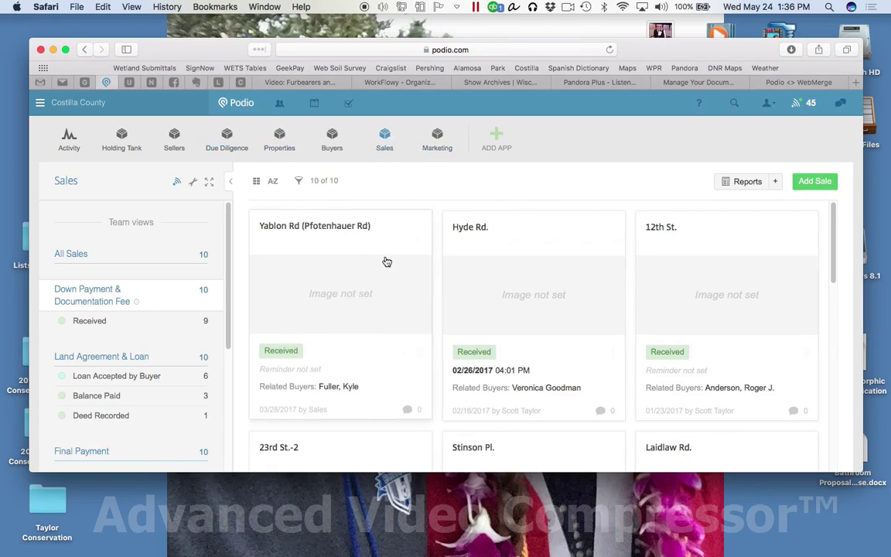
pyautogui.click(375, 307)
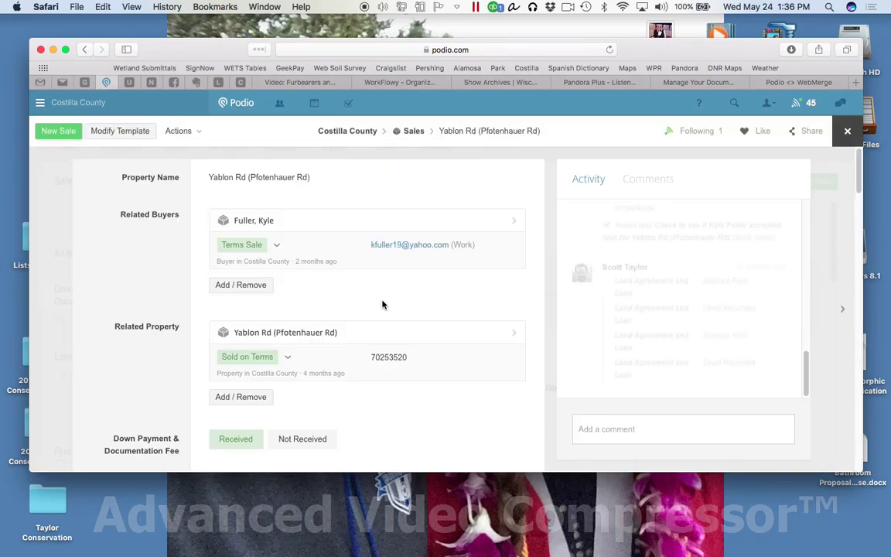
pyautogui.scroll(-3, 329, 317)
pyautogui.scroll(-5, 329, 315)
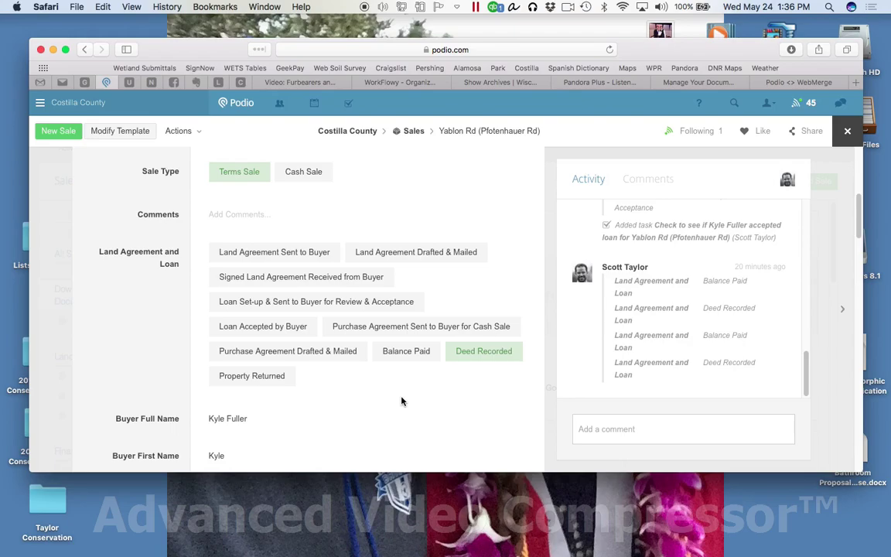
pyautogui.click(412, 355)
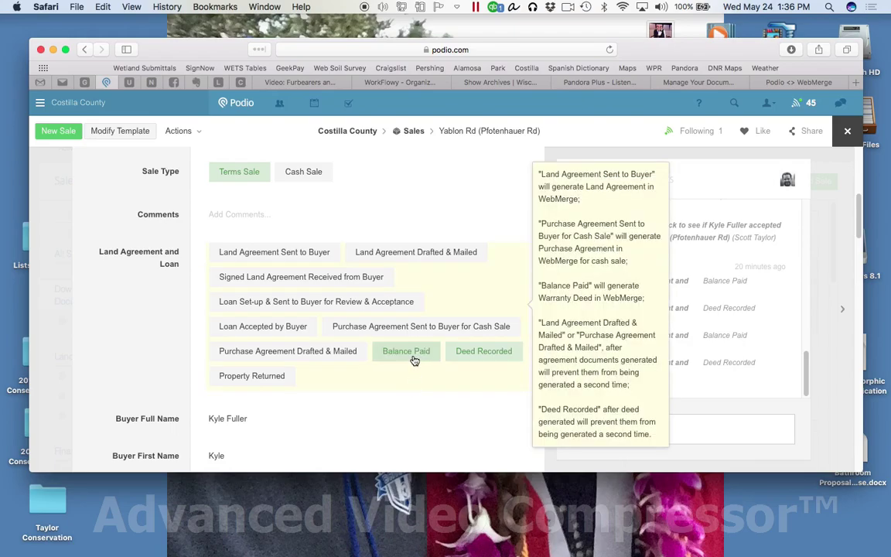
pyautogui.click(414, 356)
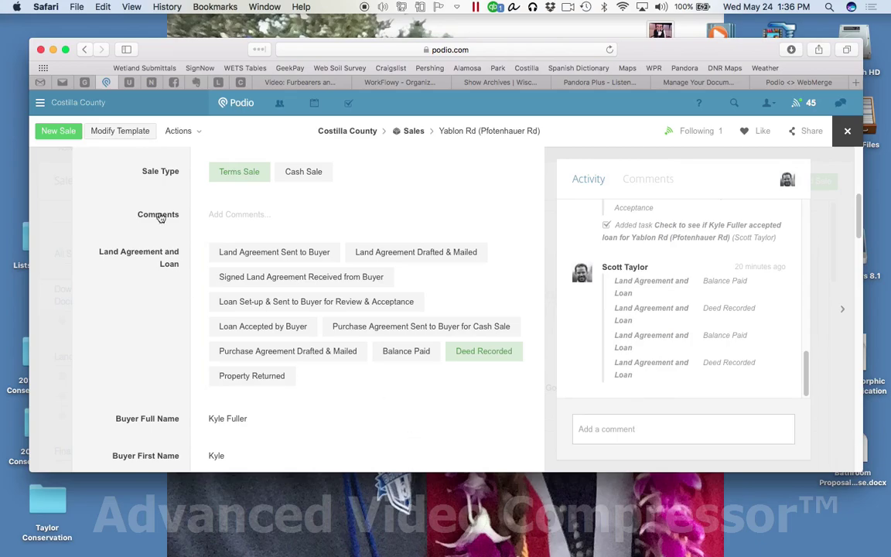
# Open the Sales app's developer page and copy the external ID of the Land Agreement and Loan field, land-agreement-loan
pyautogui.click(412, 133)
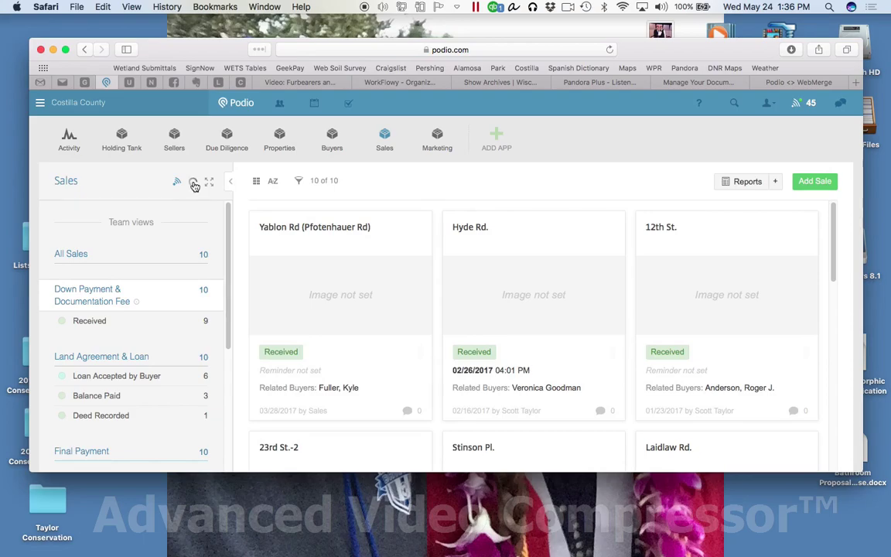
pyautogui.click(194, 184)
pyautogui.click(350, 258)
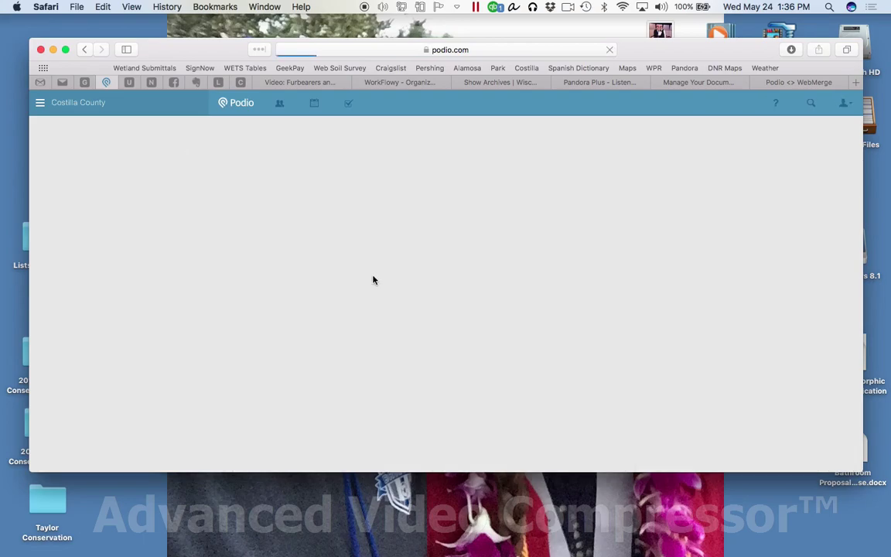
pyautogui.scroll(-4, 221, 272)
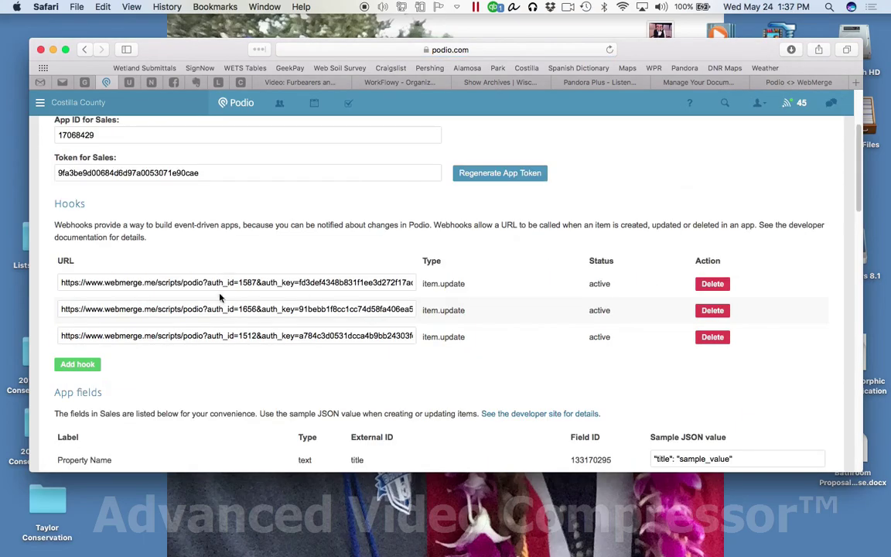
pyautogui.scroll(-5, 271, 267)
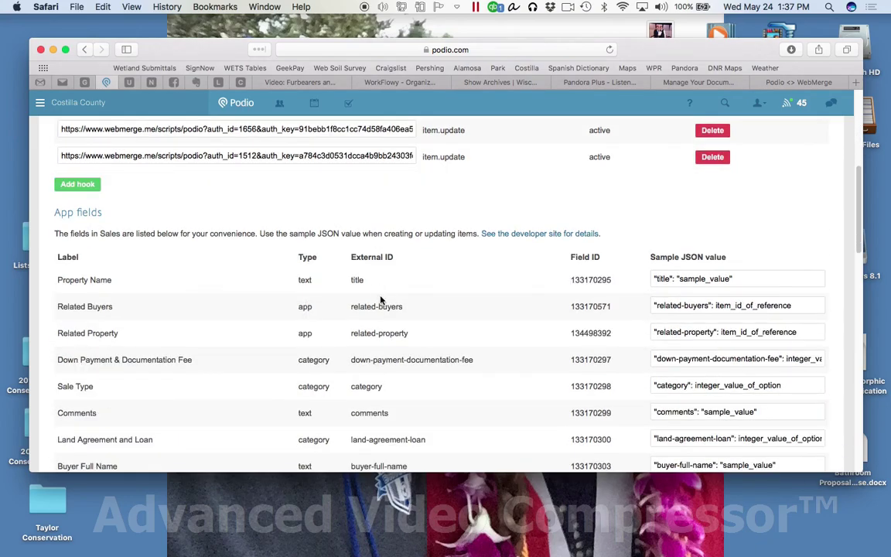
pyautogui.scroll(-2, 383, 316)
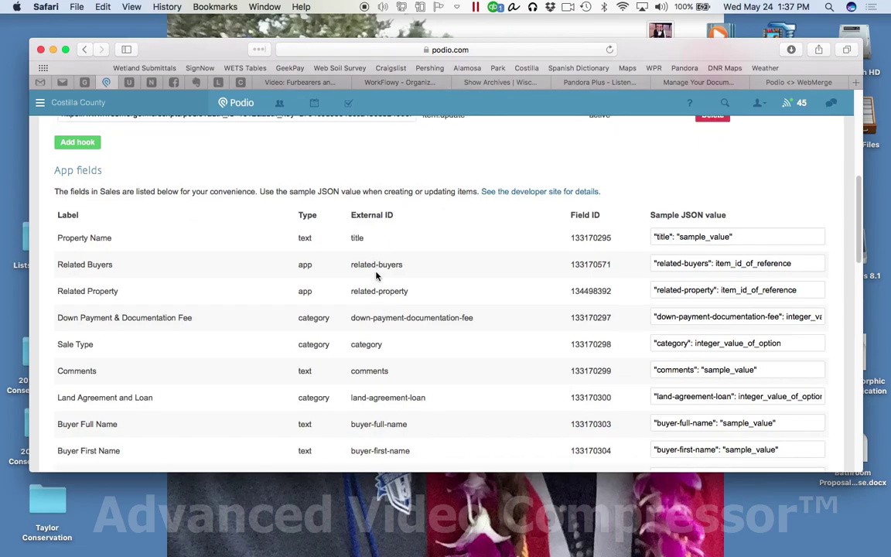
pyautogui.scroll(-1, 353, 370)
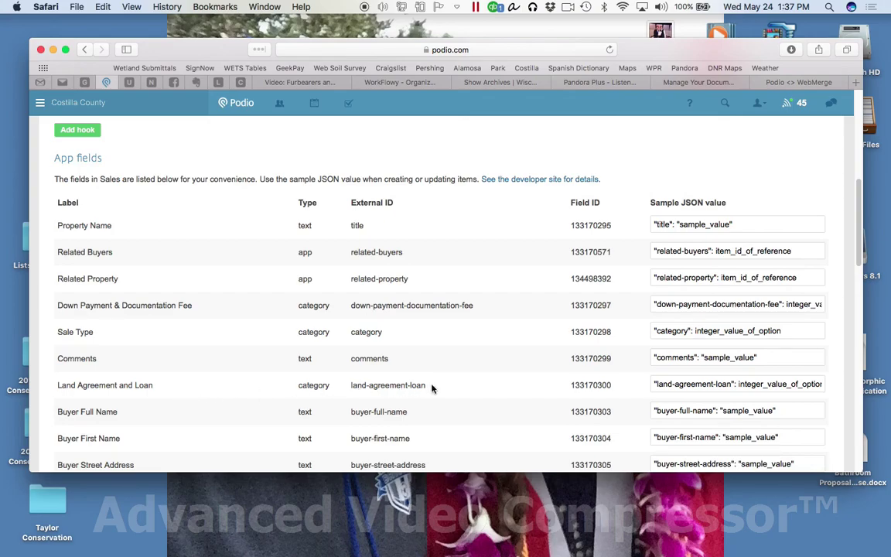
pyautogui.moveTo(426, 387); pyautogui.dragTo(351, 385)
pyautogui.press('super+c')
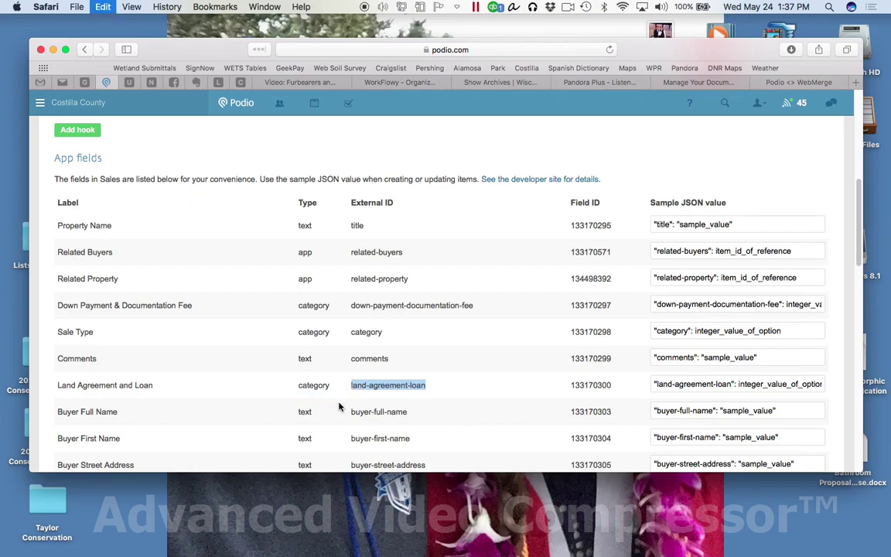
pyautogui.click(257, 394)
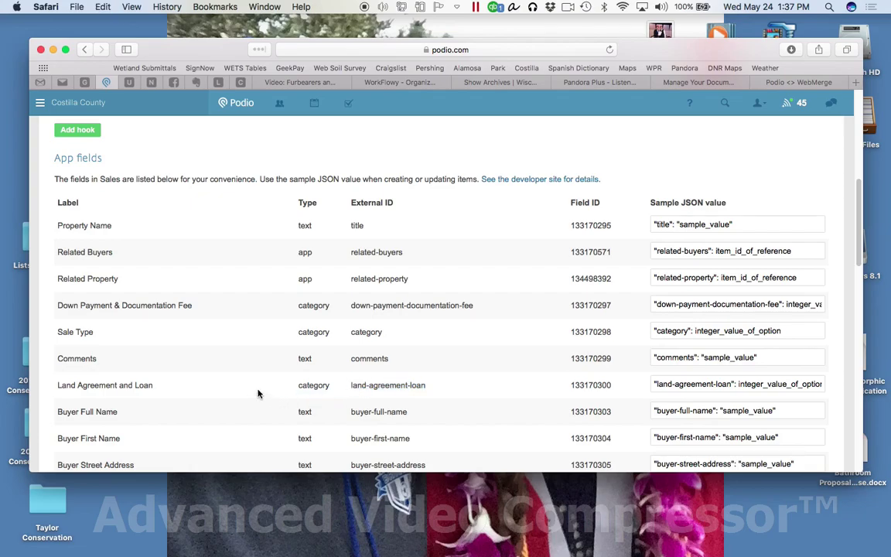
# Paste land-agreement-loan as the filter's field name in the WebMerge Podio webhook builder
pyautogui.click(799, 82)
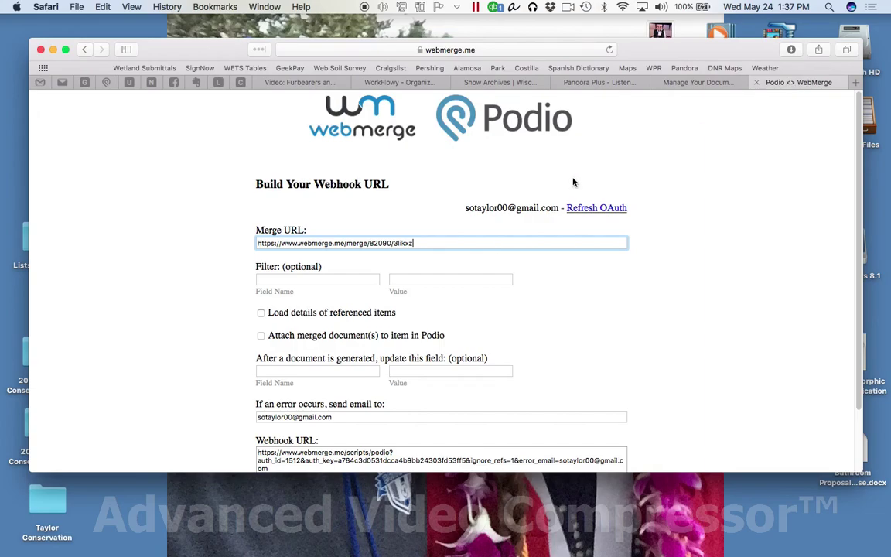
pyautogui.click(288, 279)
pyautogui.press('super+v')
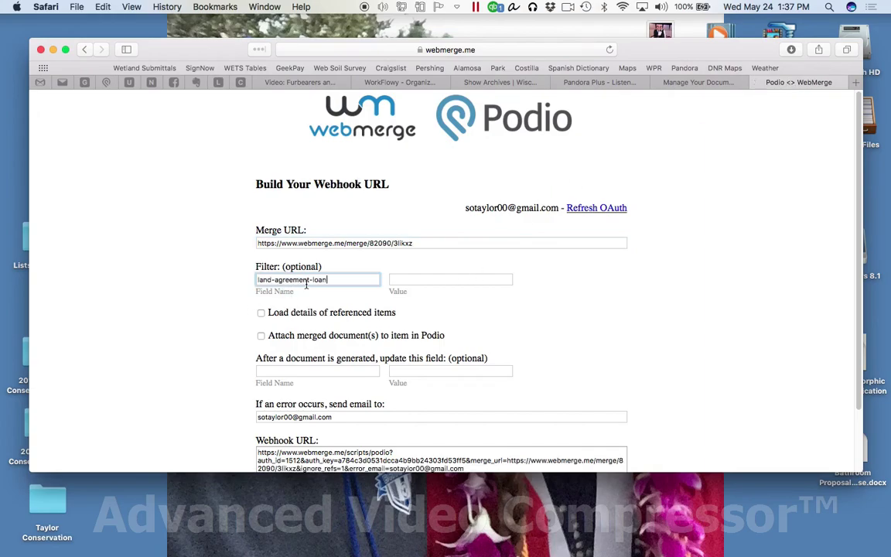
# Replace both hyphens in the filter's field name with underscores so it reads land_agreement_loan
pyautogui.press('Left')
pyautogui.press('Left')
pyautogui.press('Left')
pyautogui.press('Left')
pyautogui.press('Left')
pyautogui.press('Left')
pyautogui.press('Left')
pyautogui.press('Left')
pyautogui.press('Left')
pyautogui.press('Left')
pyautogui.press('Left')
pyautogui.press('Left')
pyautogui.press('Left')
pyautogui.press('Left')
pyautogui.press('BackSpace')
pyautogui.write('_')
pyautogui.press('Right')
pyautogui.press('Right')
pyautogui.press('Right')
pyautogui.press('Right')
pyautogui.press('Right')
pyautogui.press('Right')
pyautogui.press('Right')
pyautogui.press('Right')
pyautogui.press('Right')
pyautogui.press('Right')
pyautogui.press('BackSpace')
pyautogui.write('_')
pyautogui.click(446, 279)
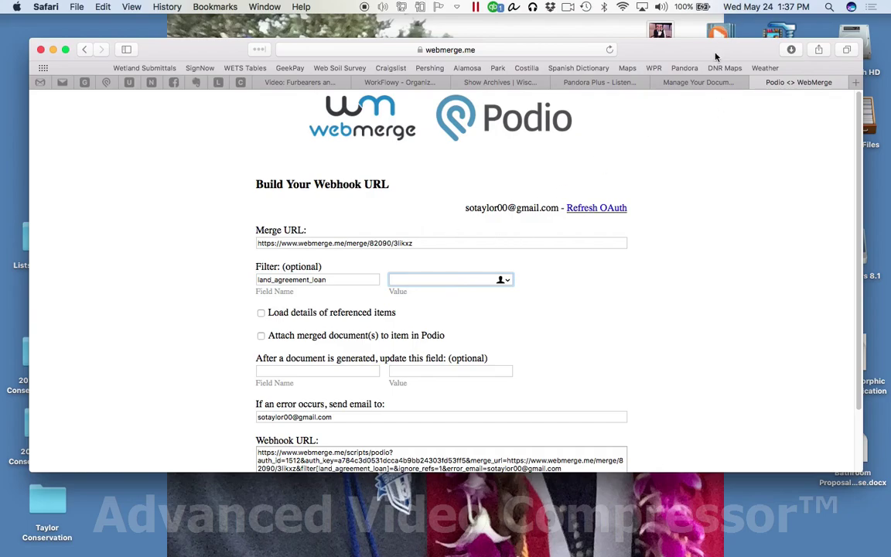
# Switch to Podio and check the Balance Paid option of the Land Agreement and Loan field in the first sale record
pyautogui.click(102, 83)
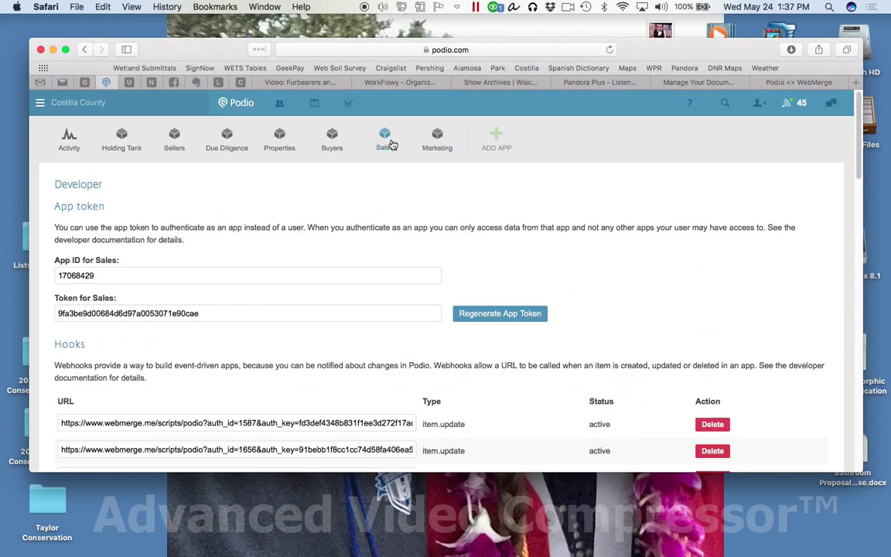
pyautogui.click(386, 138)
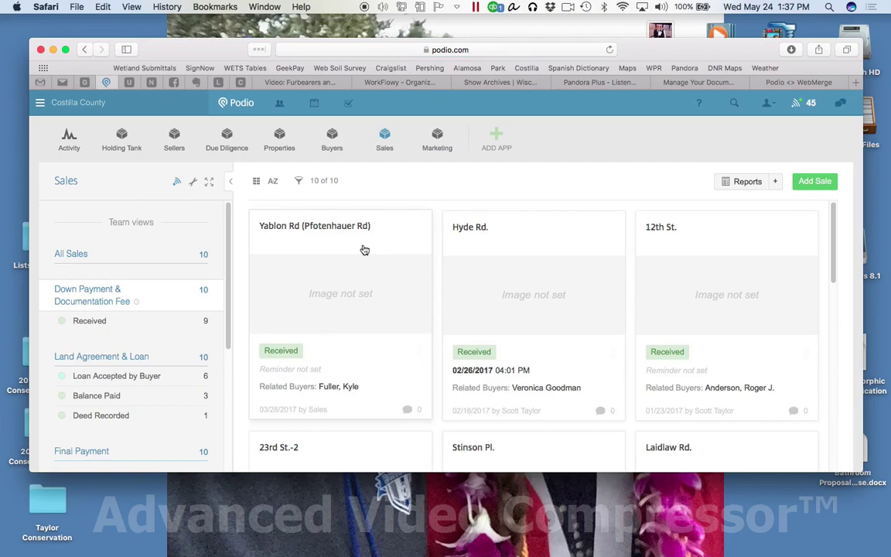
pyautogui.click(379, 276)
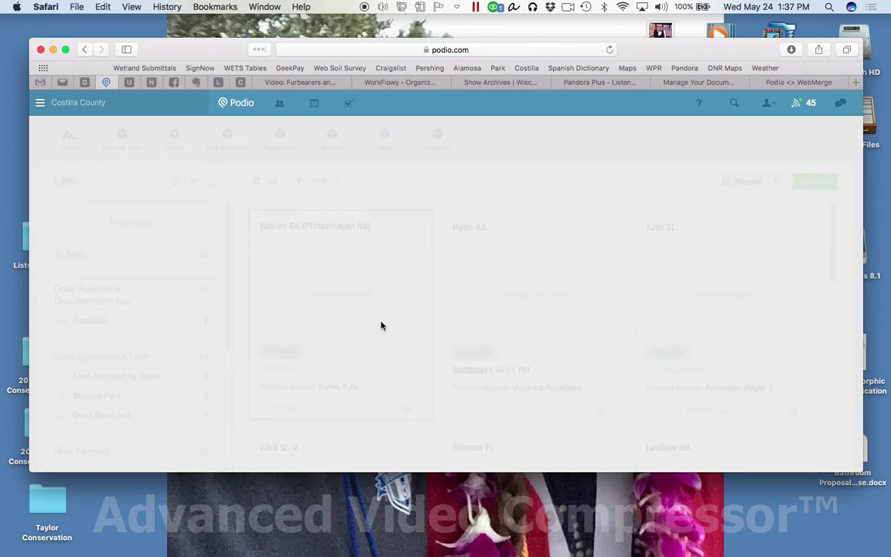
pyautogui.scroll(-10, 383, 323)
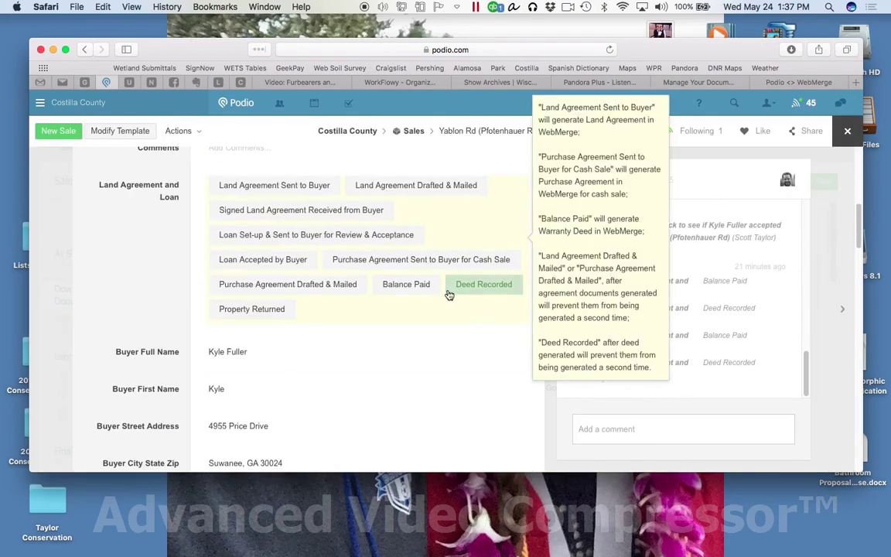
pyautogui.click(410, 289)
pyautogui.click(410, 287)
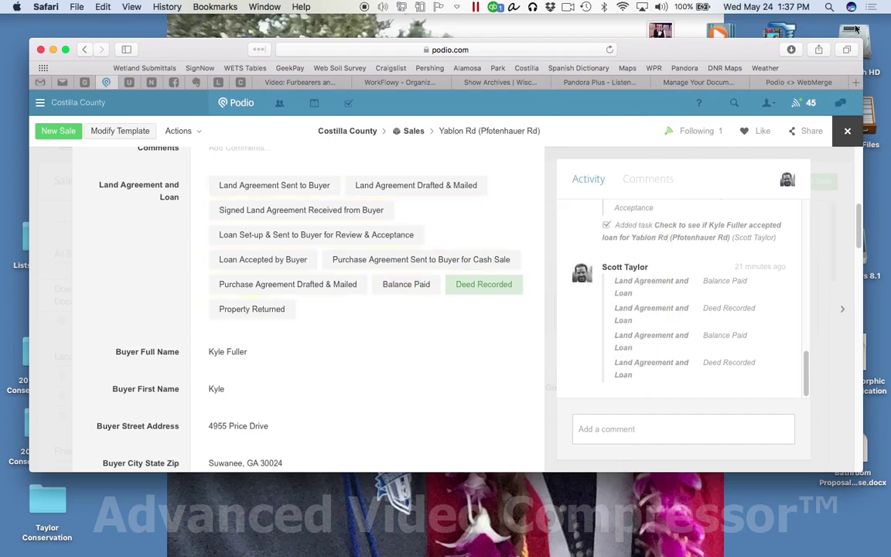
# Set the filter's value to Balance Paid in the WebMerge Podio webhook builder
pyautogui.click(804, 82)
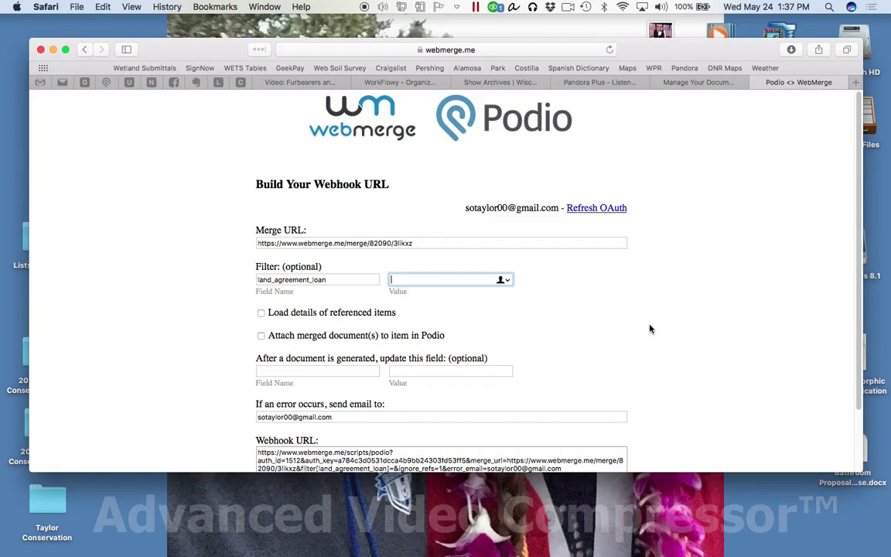
pyautogui.write('Balanc')
pyautogui.click(600, 319)
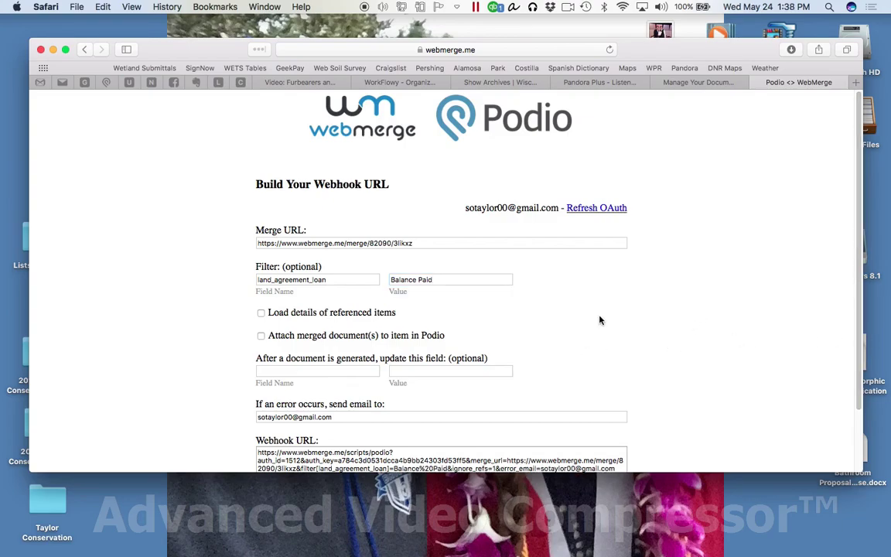
# Copy the complete webhook URL from the builder and open the Podio Sales app's developer page
pyautogui.scroll(-3, 599, 320)
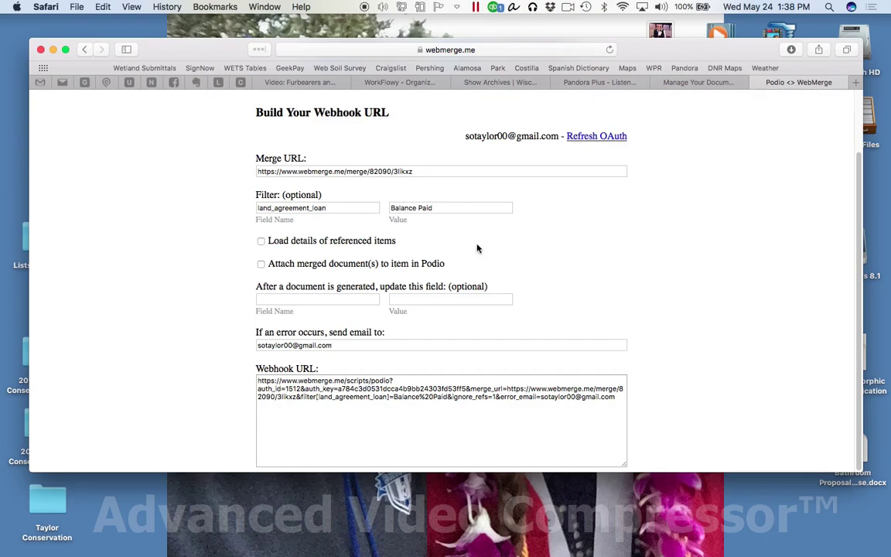
pyautogui.moveTo(623, 400); pyautogui.dragTo(188, 374)
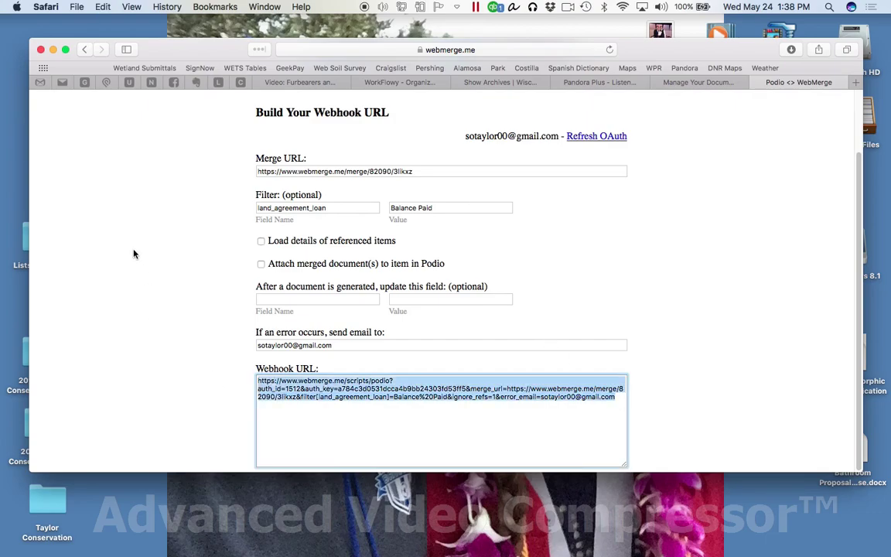
pyautogui.click(106, 82)
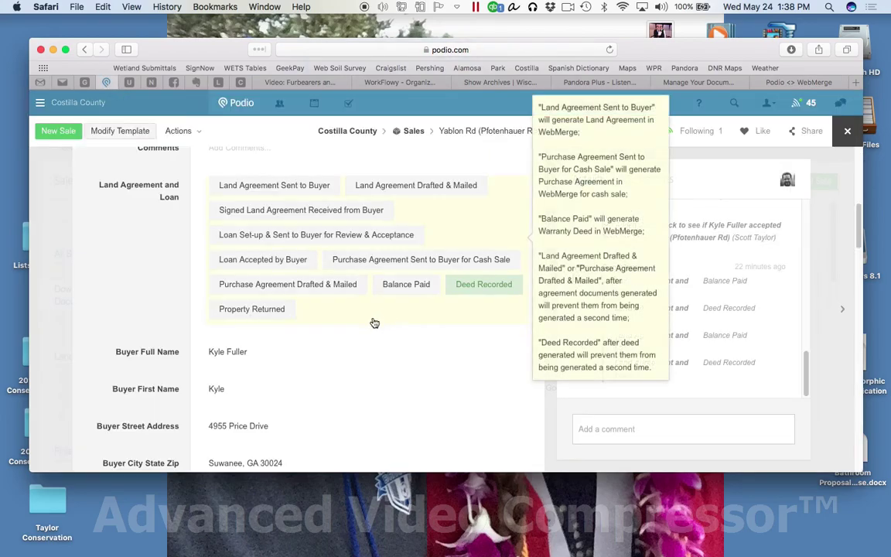
pyautogui.scroll(5, 176, 195)
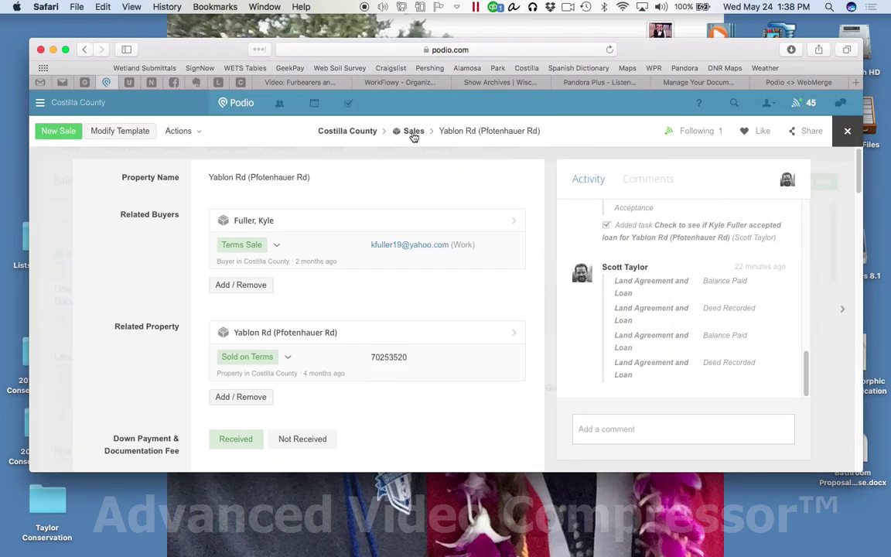
pyautogui.click(414, 132)
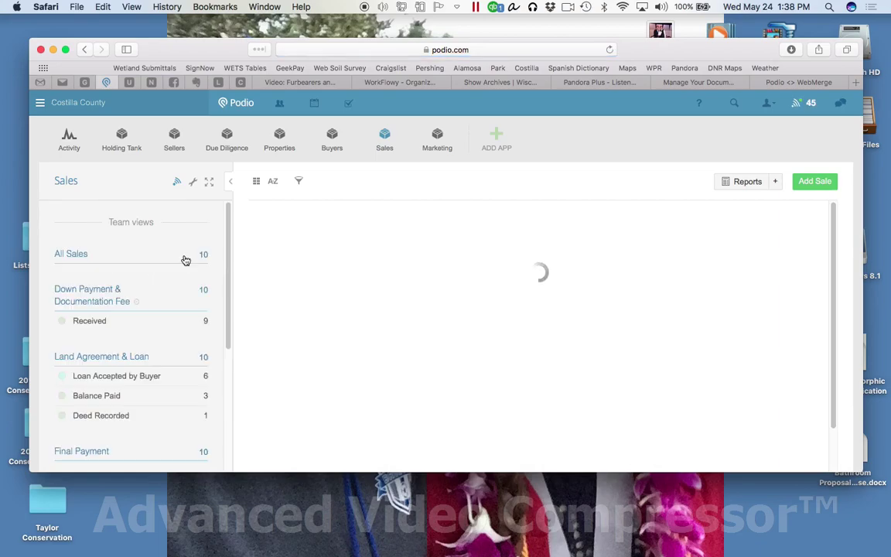
pyautogui.click(193, 184)
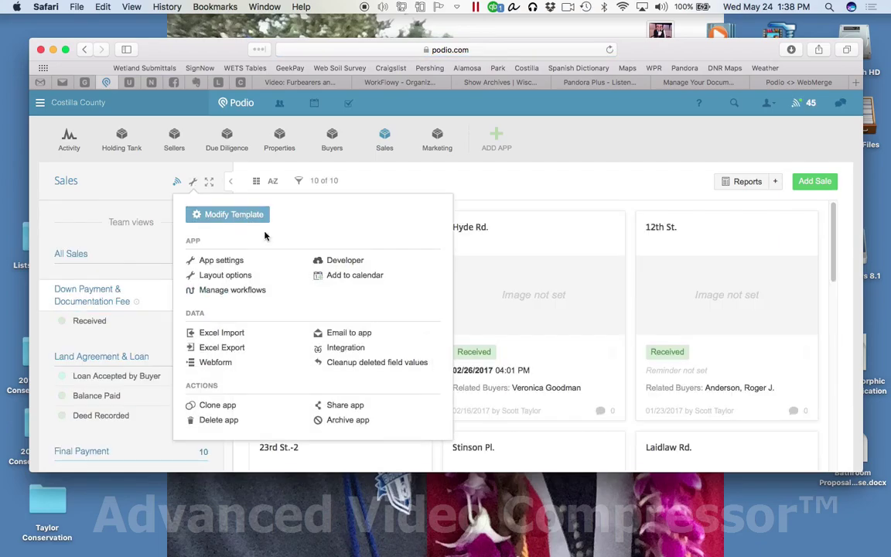
pyautogui.click(332, 260)
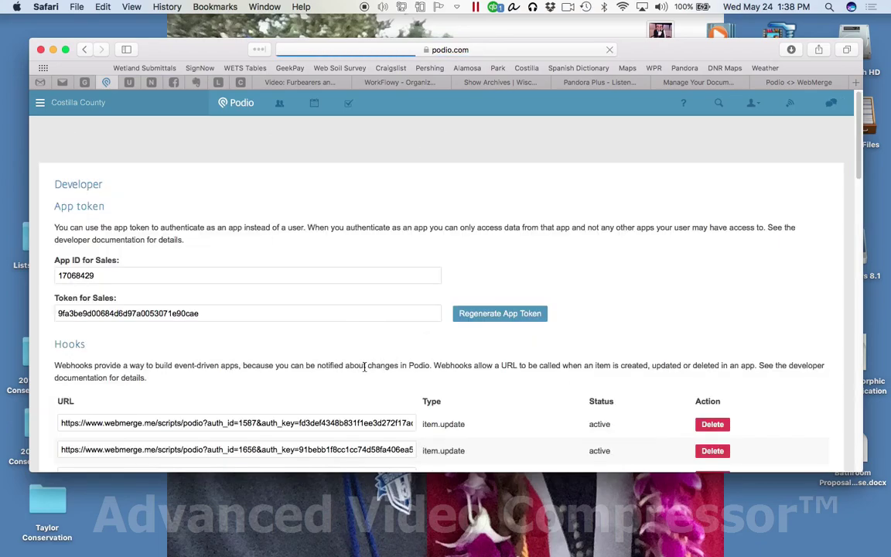
# Start a new hook for the Sales app and paste the copied webhook URL with its auth key as the hook's URL
pyautogui.scroll(-5, 341, 317)
pyautogui.scroll(2, 456, 267)
pyautogui.click(73, 262)
pyautogui.click(79, 224)
pyautogui.press('super+v')
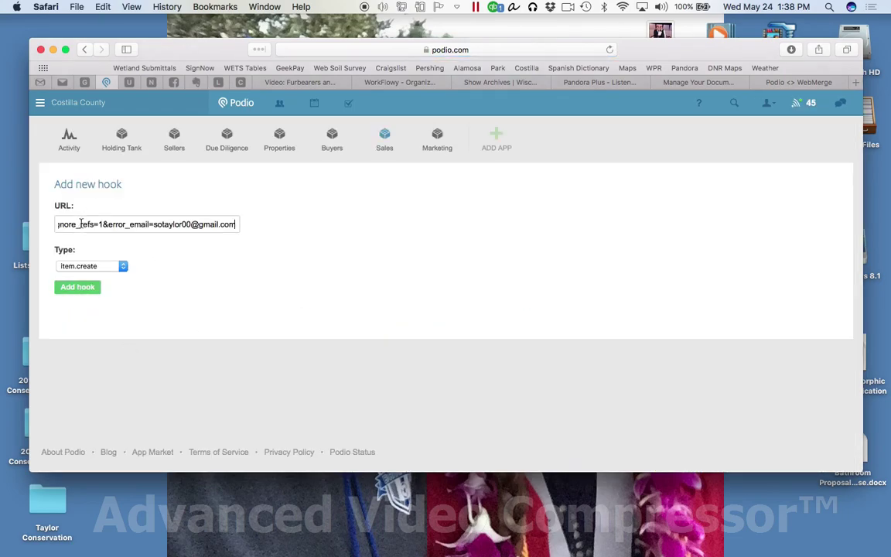
# Create the hook with the type item.update and verify it in the Sales app's hook list
pyautogui.click(124, 267)
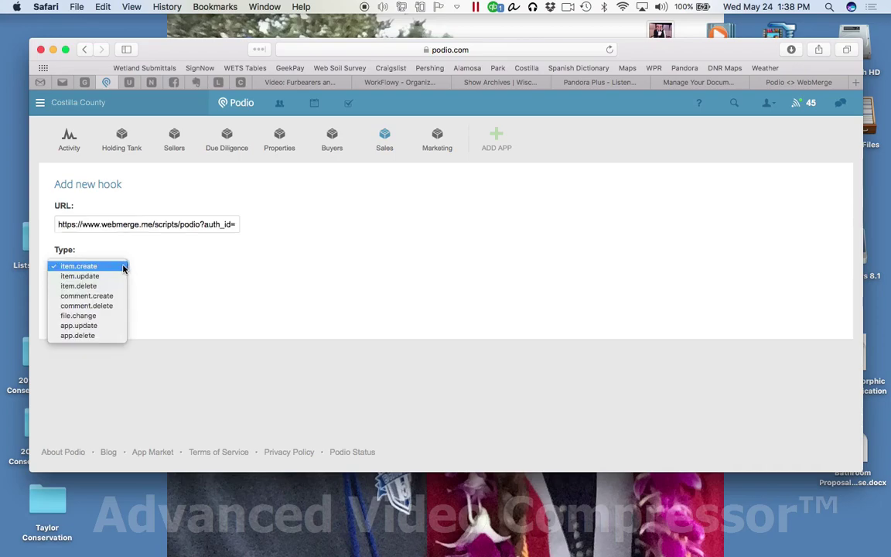
pyautogui.click(109, 276)
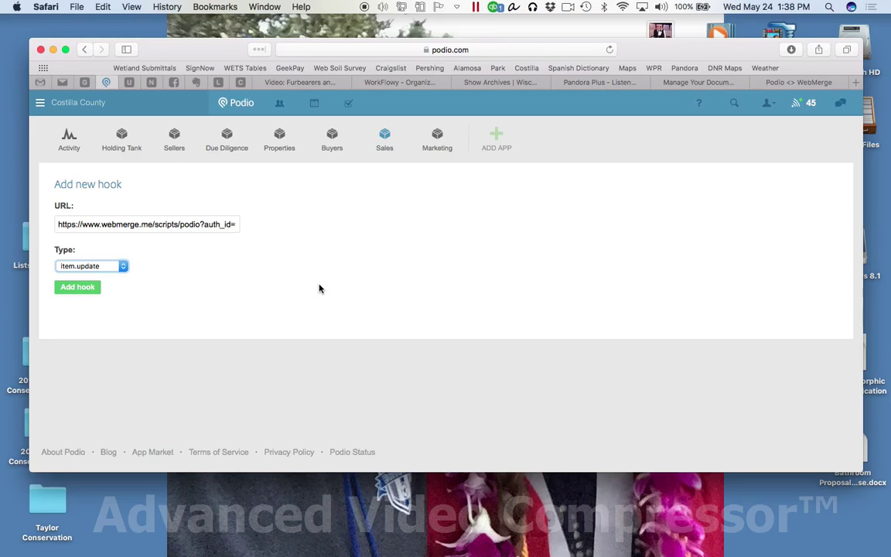
pyautogui.click(86, 288)
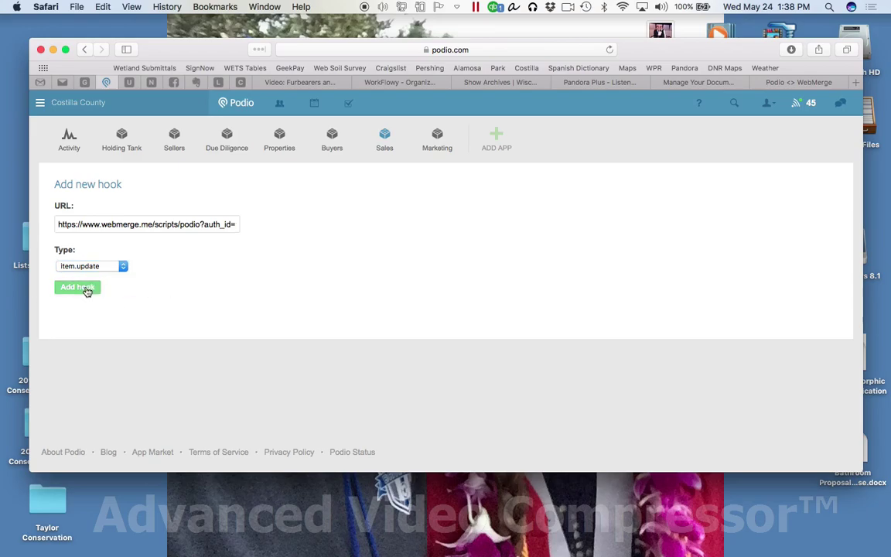
pyautogui.scroll(-3, 488, 282)
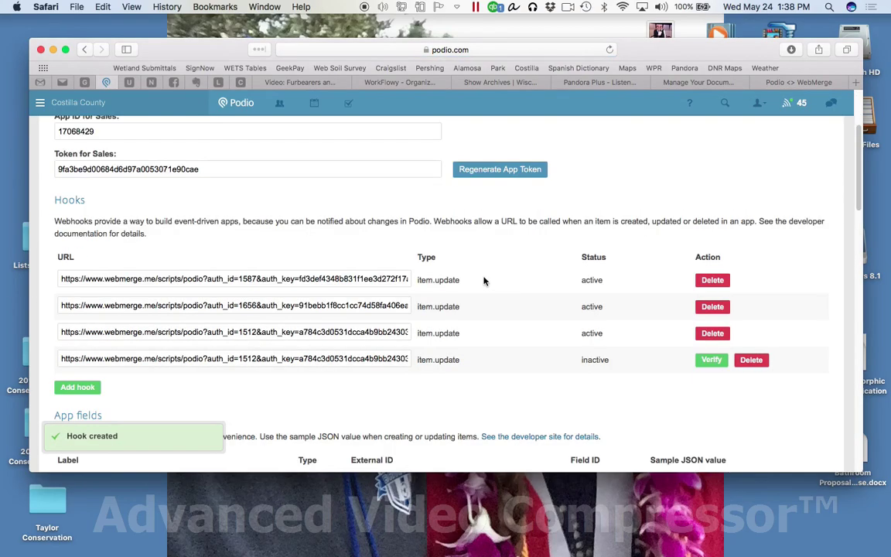
pyautogui.click(711, 362)
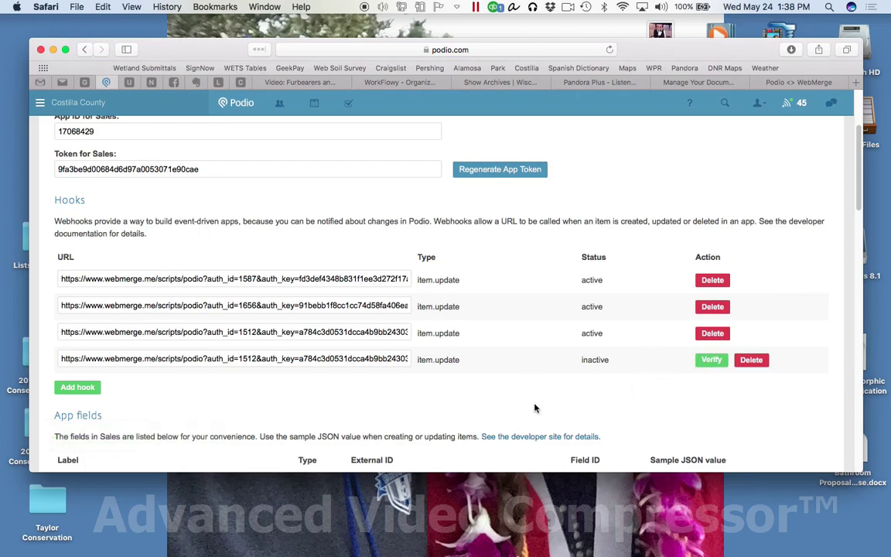
# Switch to WebMerge and examine how the CO WD for Selling document's fields are mapped to the Podio merge codes
pyautogui.click(673, 82)
pyautogui.scroll(3, 520, 299)
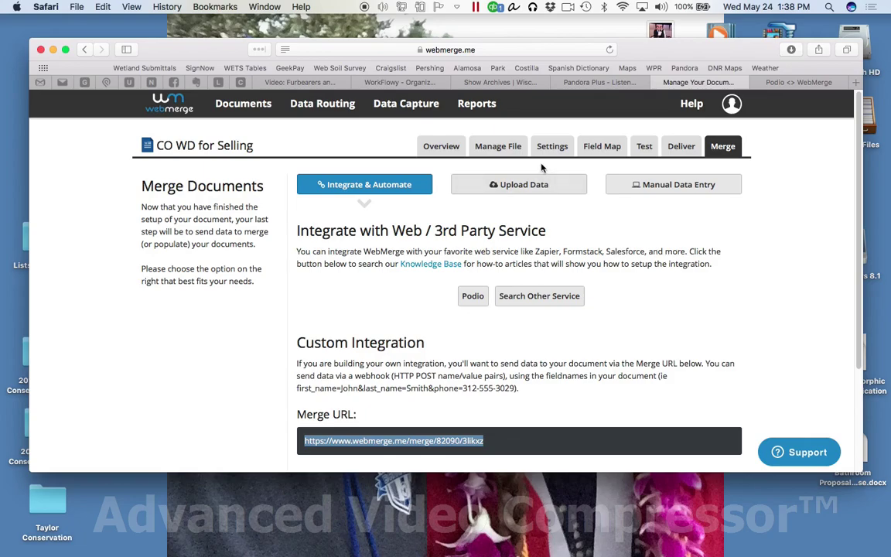
pyautogui.click(610, 151)
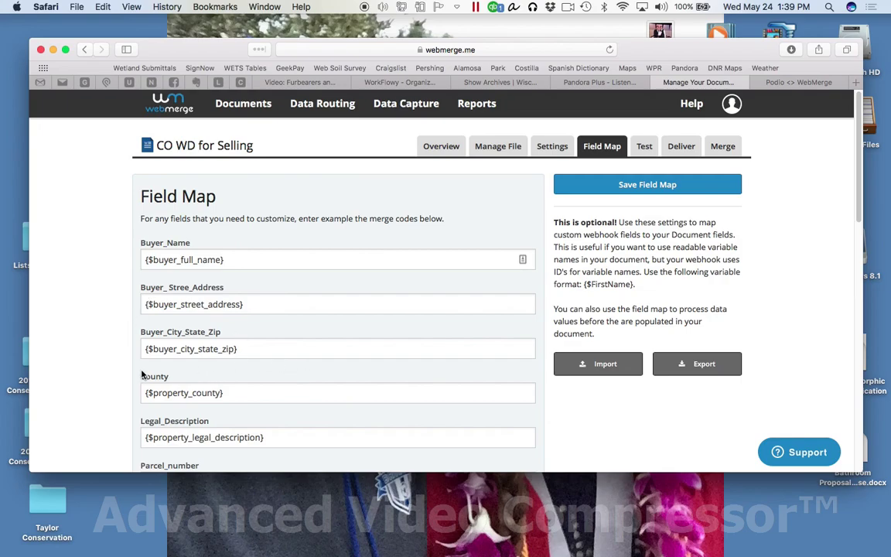
pyautogui.scroll(-3, 142, 368)
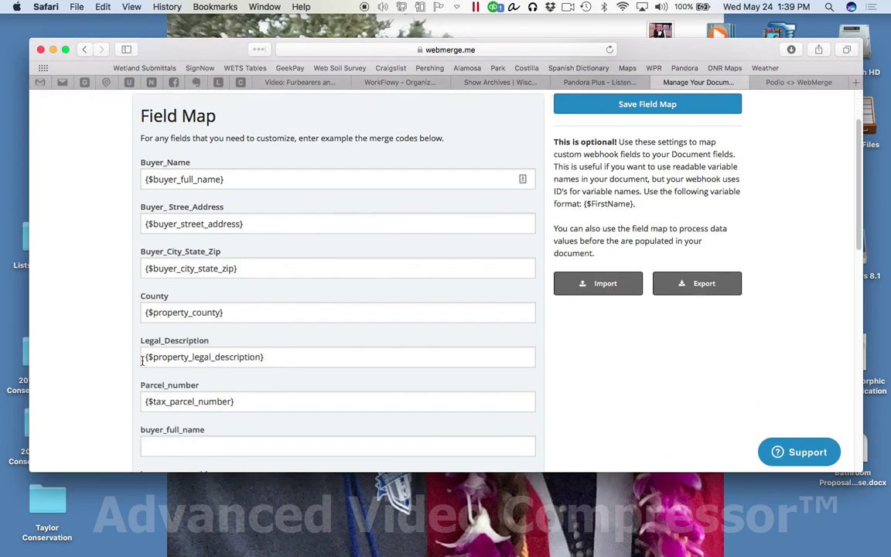
pyautogui.scroll(3, 142, 361)
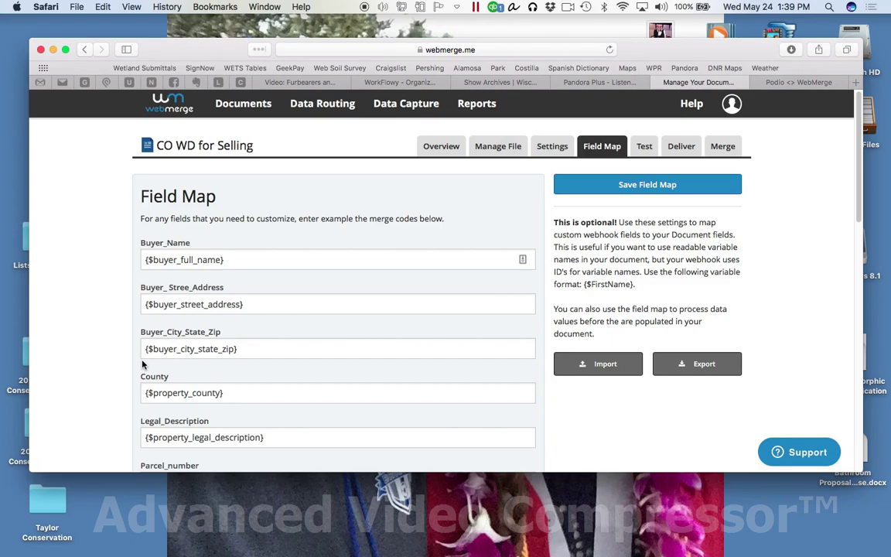
pyautogui.scroll(-5, 143, 364)
pyautogui.scroll(5, 143, 366)
# Try setting the CO WD for Selling document's status to Test Mode with merge data saved for debugging
pyautogui.click(552, 147)
pyautogui.scroll(-3, 403, 310)
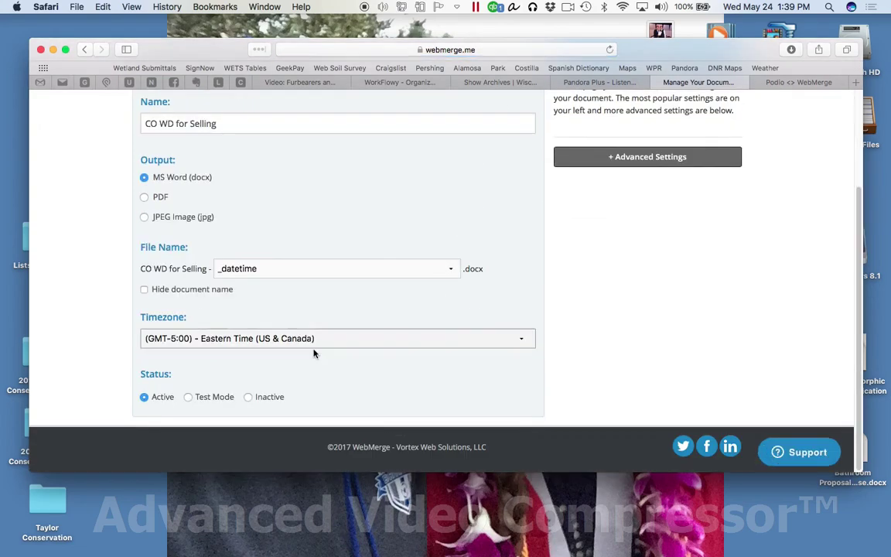
pyautogui.click(188, 398)
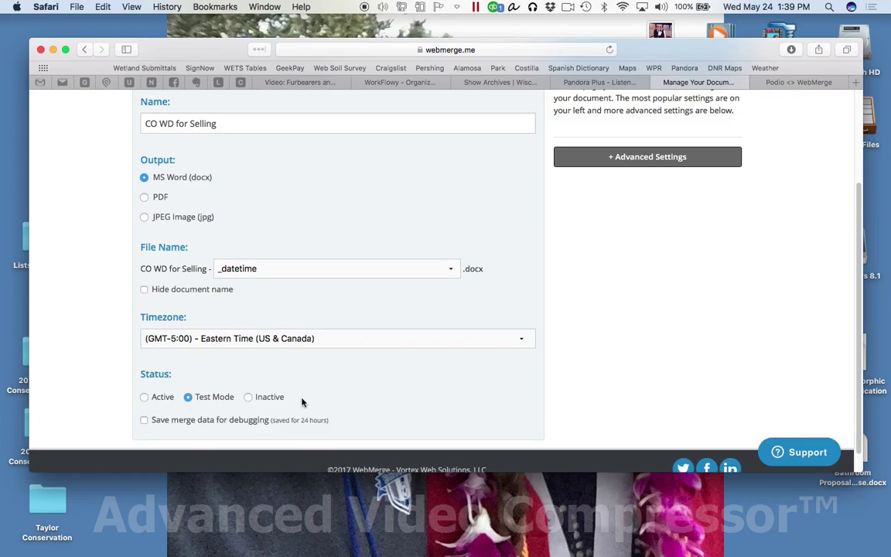
pyautogui.click(144, 421)
pyautogui.scroll(3, 360, 394)
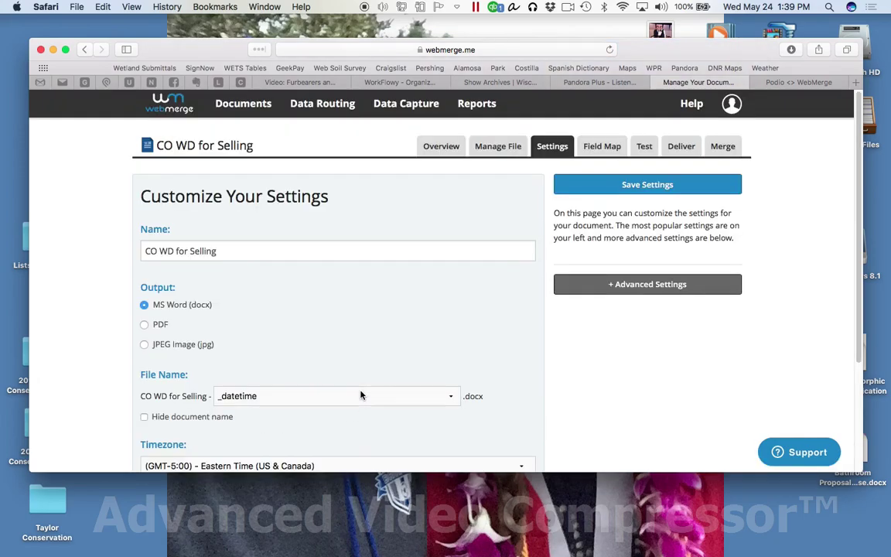
# Review the merge history and recent merges in the CO WD for Selling document's overview
pyautogui.click(431, 146)
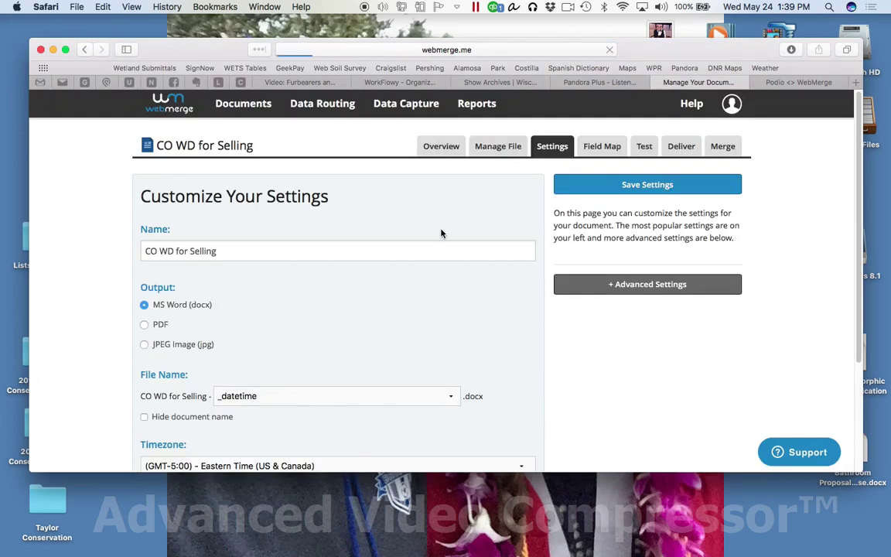
pyautogui.scroll(-1, 425, 291)
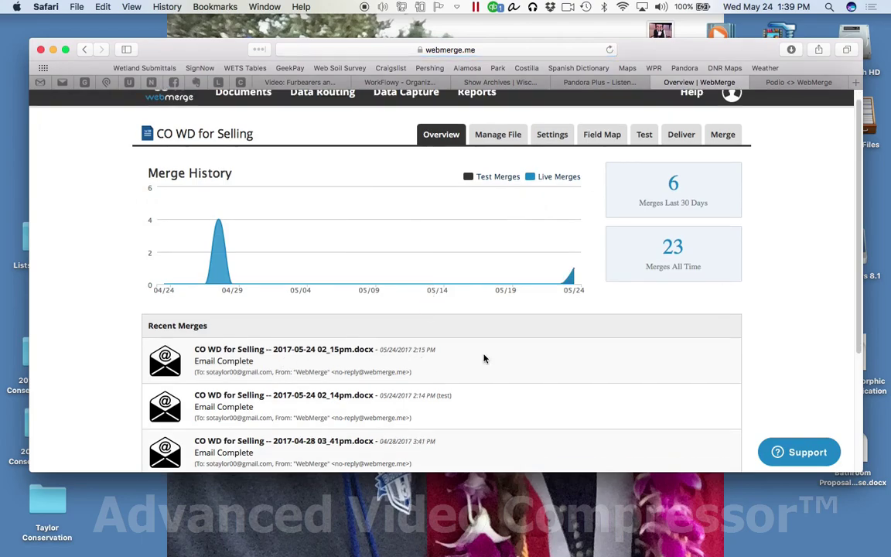
pyautogui.scroll(-5, 485, 358)
pyautogui.scroll(5, 440, 350)
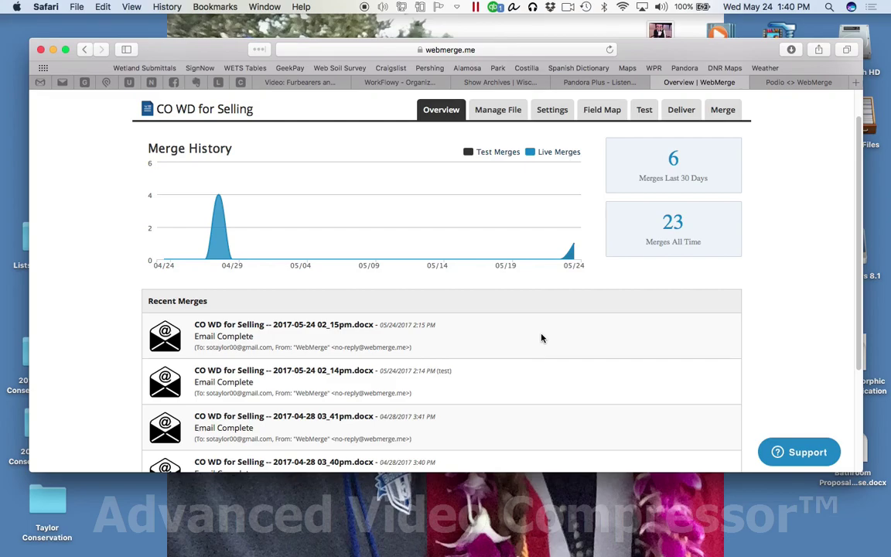
# Check the merge codes mapped to the buyer name and street address in the document's field map
pyautogui.click(608, 112)
pyautogui.scroll(-1, 452, 344)
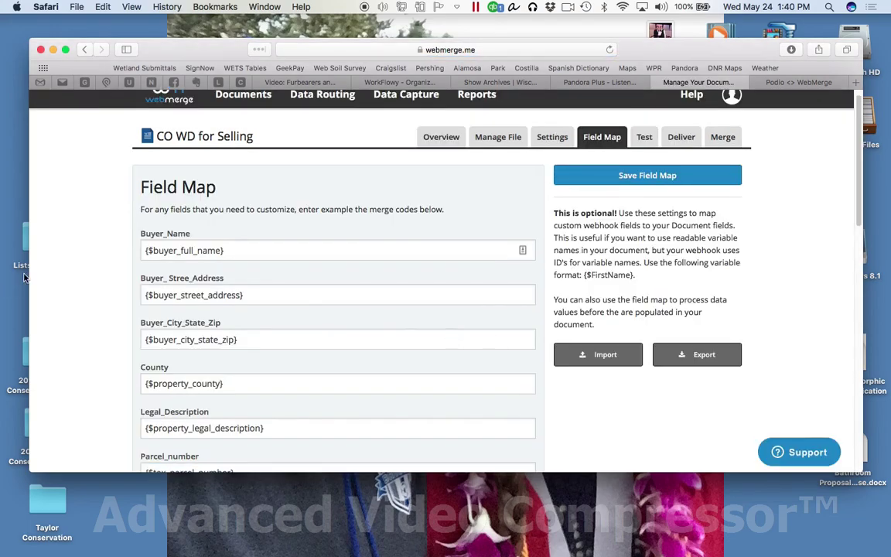
pyautogui.click(227, 257)
pyautogui.doubleClick(239, 294)
pyautogui.press('Right')
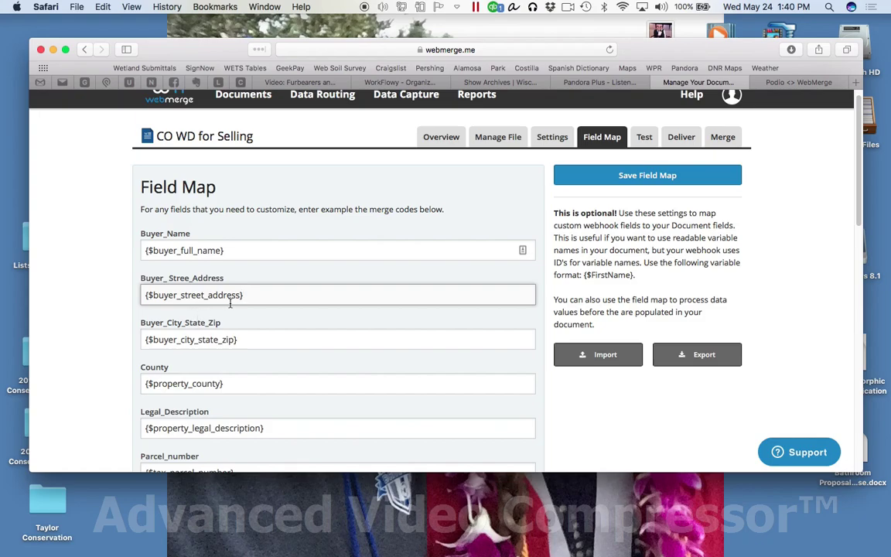
# Set the CO WD for Selling document's status to Test Mode and enable saving merge data for debugging
pyautogui.click(552, 138)
pyautogui.scroll(-4, 340, 348)
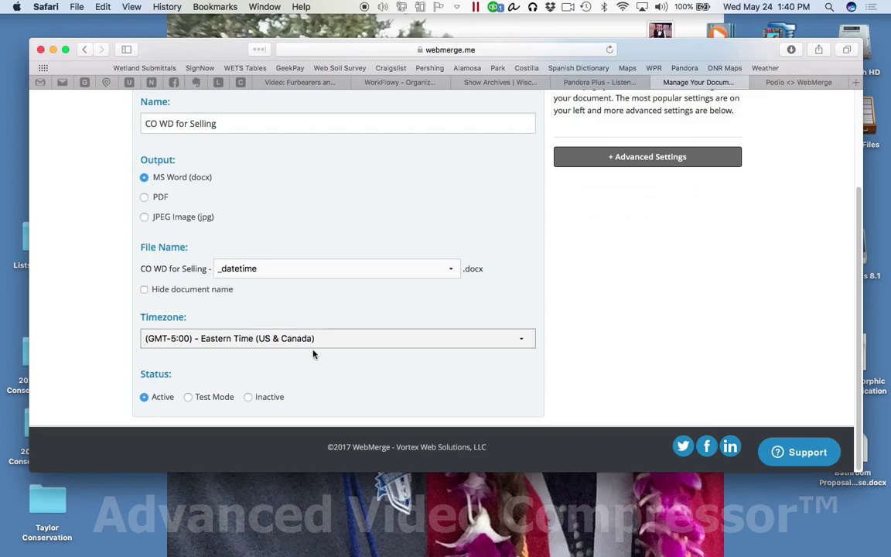
pyautogui.click(189, 397)
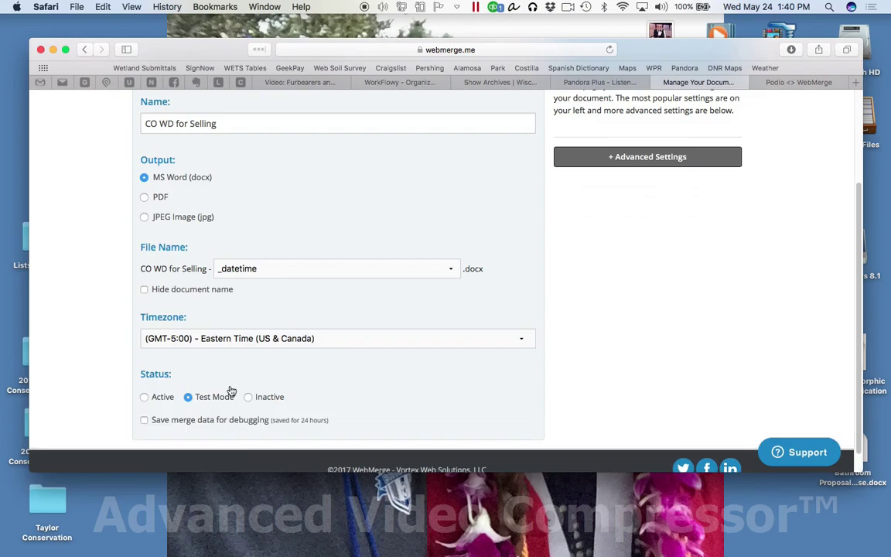
pyautogui.click(145, 421)
pyautogui.scroll(3, 387, 393)
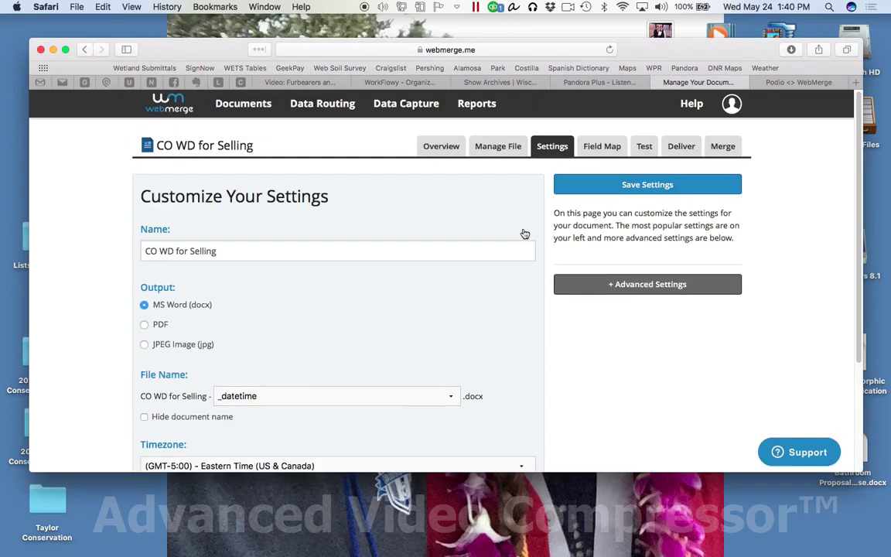
# Save the CO WD for Selling document's Test Mode settings and set its status back to Active
pyautogui.click(588, 189)
pyautogui.scroll(-3, 433, 294)
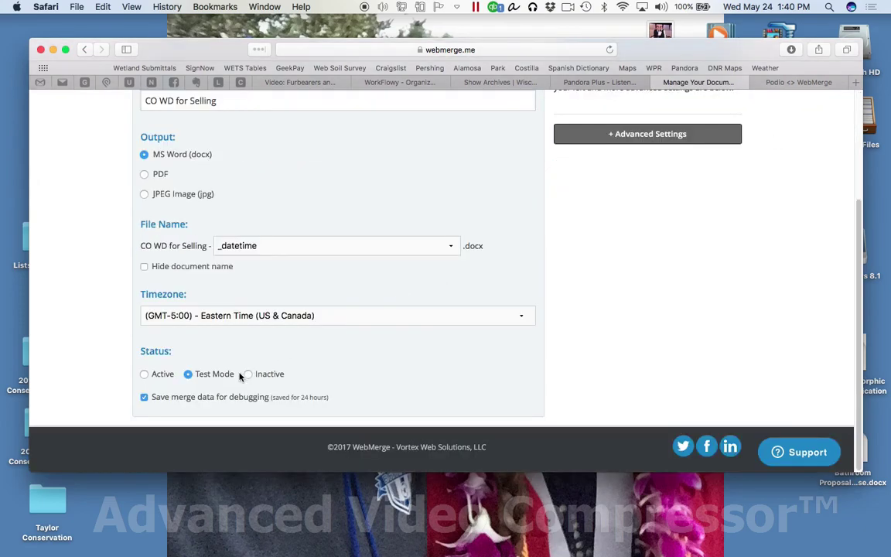
pyautogui.click(145, 374)
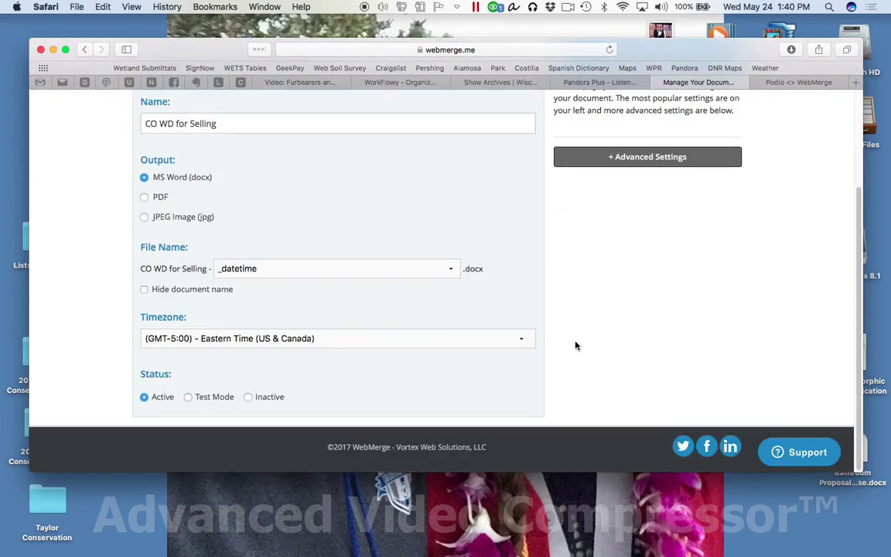
pyautogui.scroll(3, 558, 364)
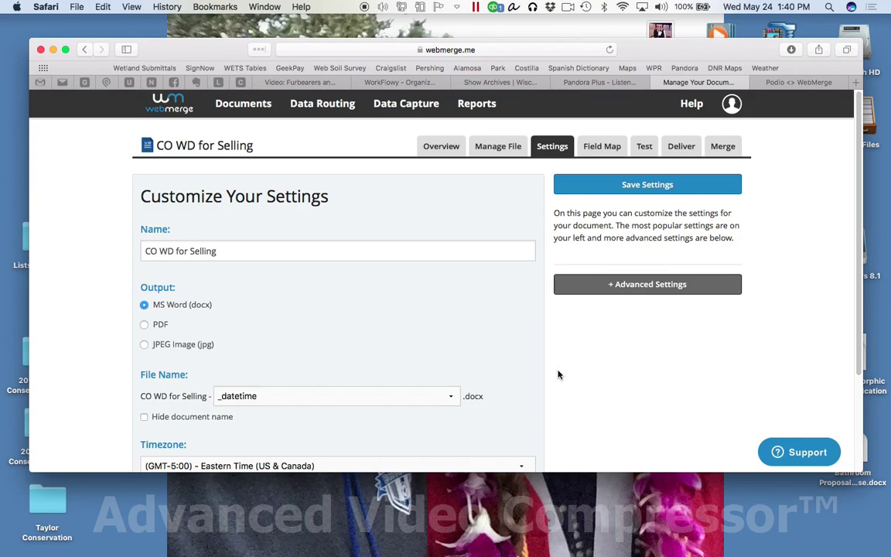
# Review the CO WD for Selling document's merge history and recent merges, and check the buyer and property merge codes in its field map
pyautogui.click(442, 147)
pyautogui.scroll(-3, 403, 225)
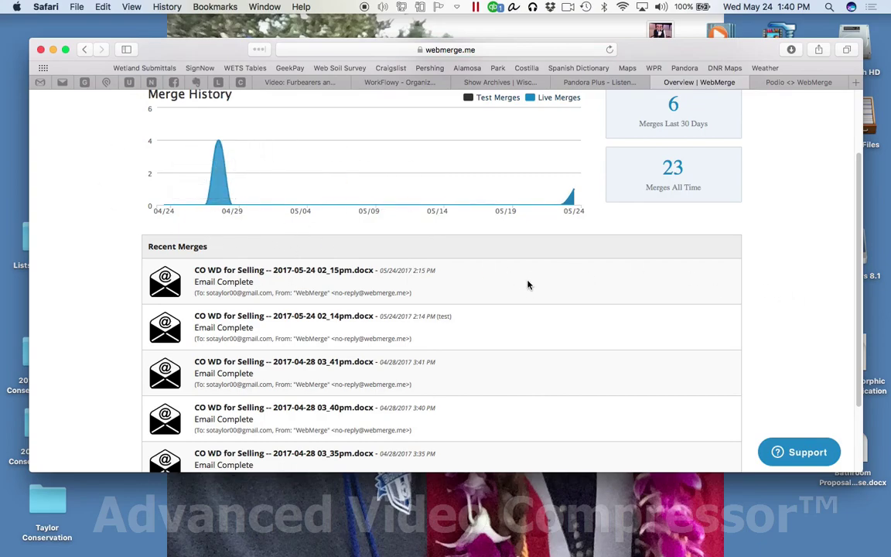
pyautogui.scroll(3, 529, 286)
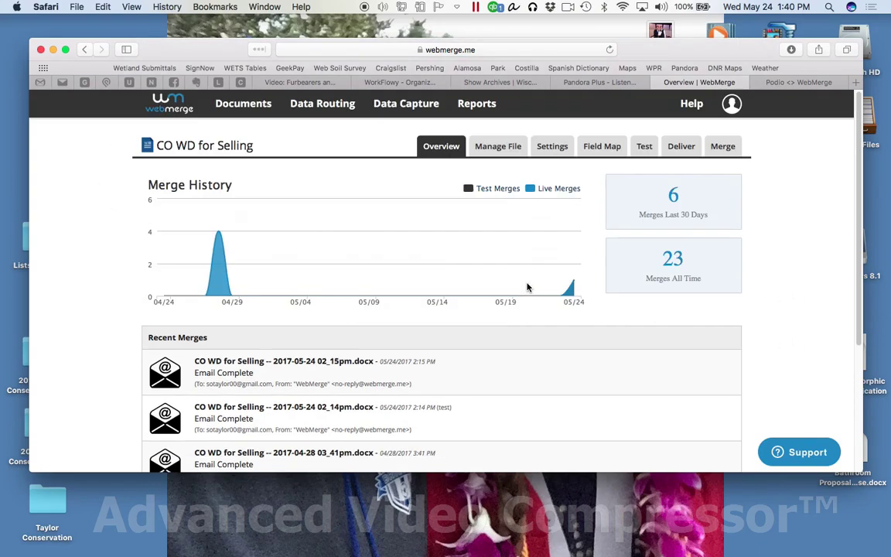
pyautogui.click(597, 147)
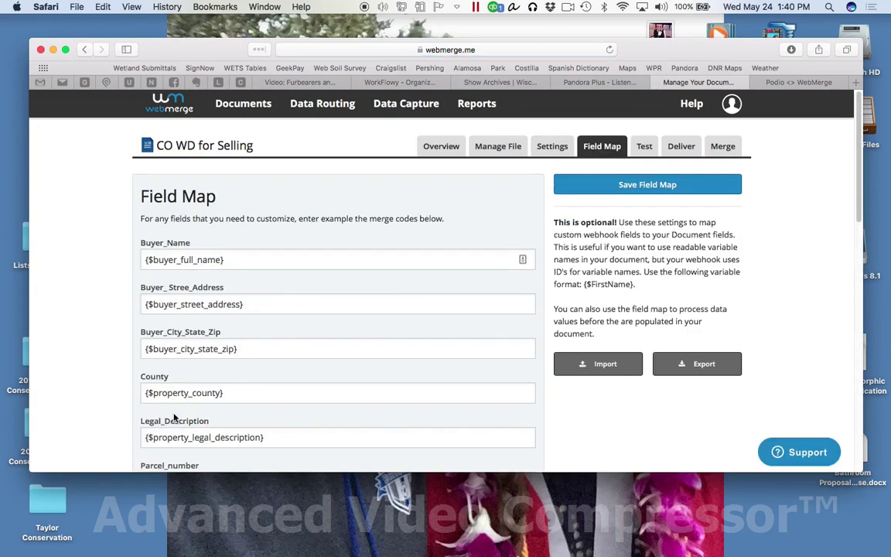
pyautogui.scroll(-2, 207, 384)
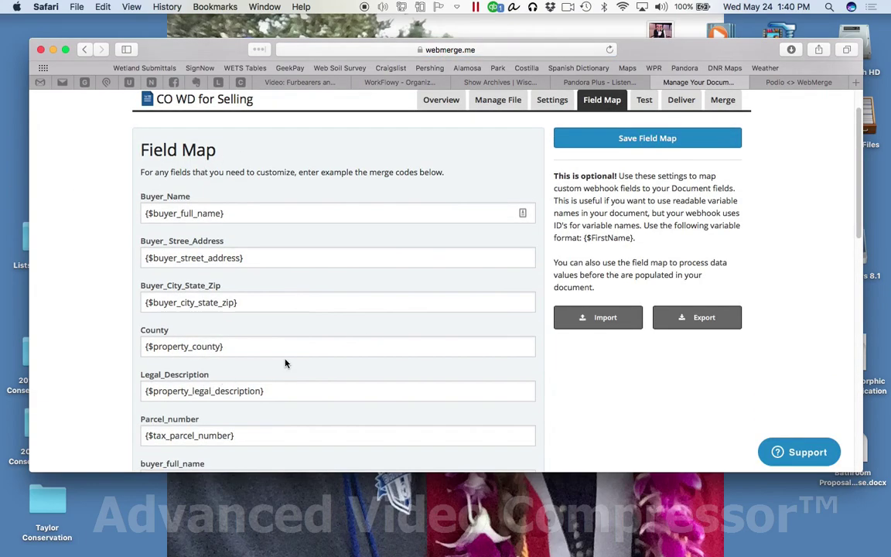
pyautogui.scroll(2, 285, 363)
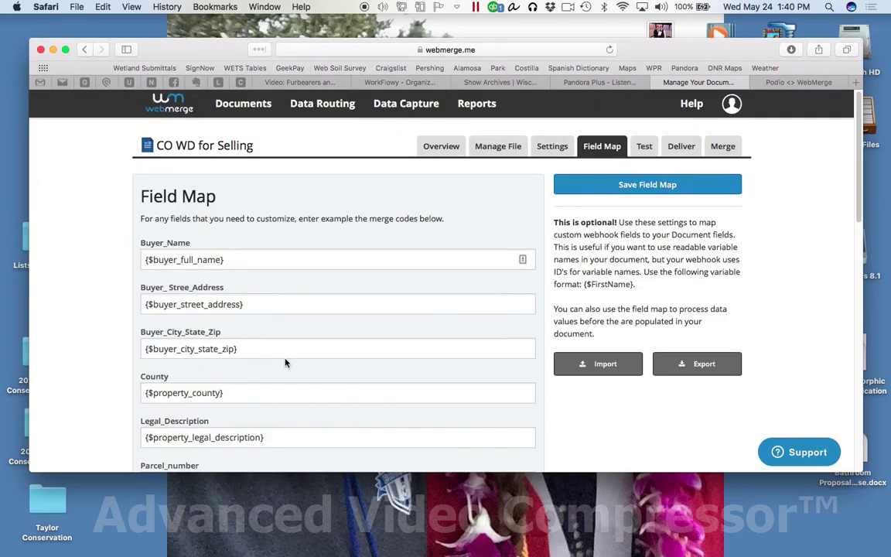